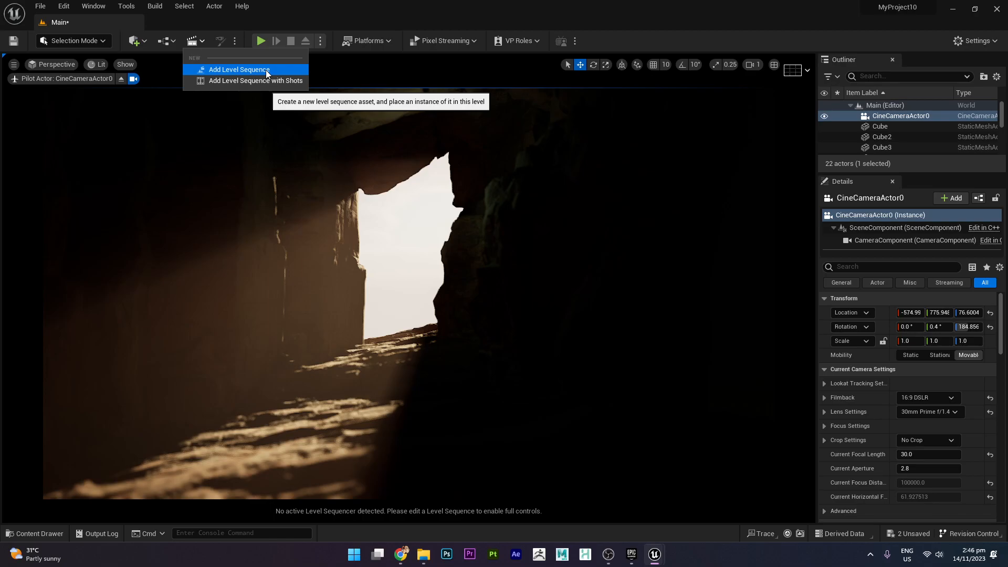
Create a new level sequence and save it as Sequence1 in the Content folder
{"action": "left_click", "coordinate": [377, 20]}
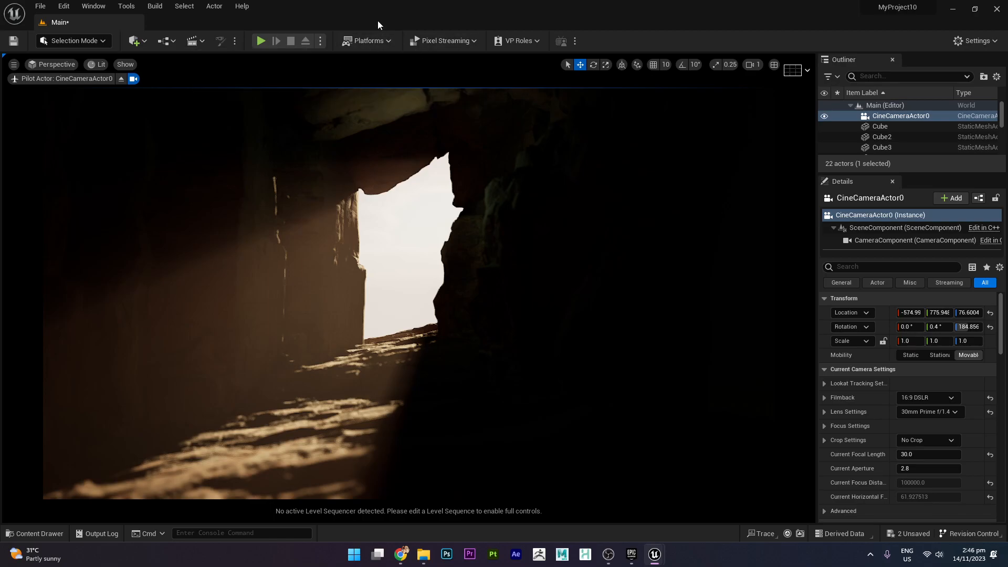
{"action": "left_click", "coordinate": [193, 41]}
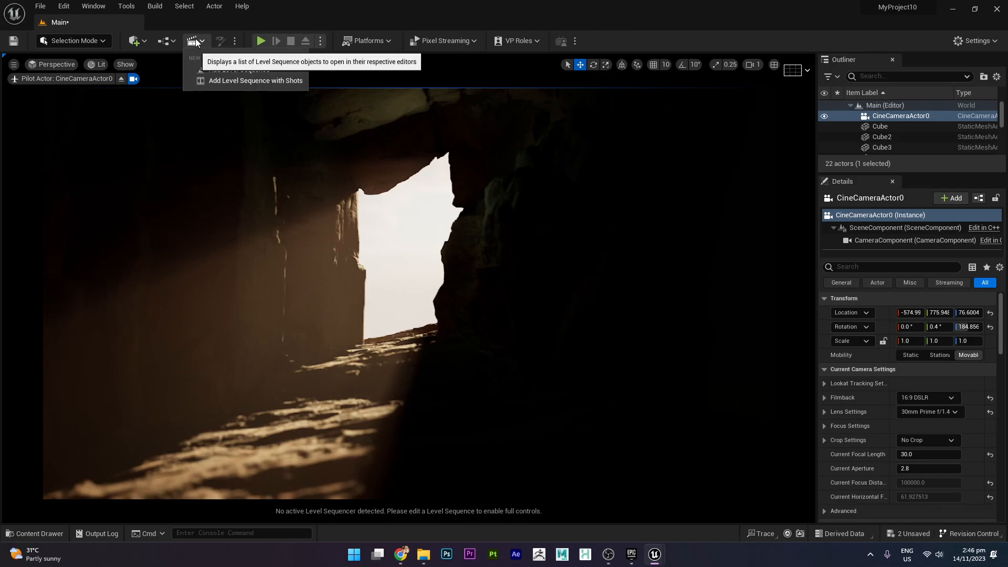
{"action": "left_click", "coordinate": [291, 73]}
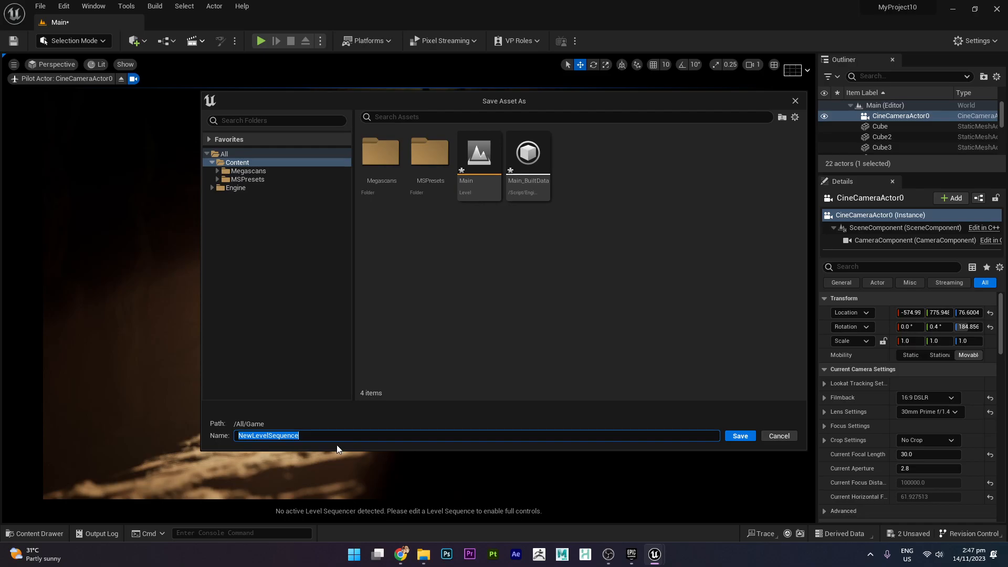
{"action": "type", "text": "Se"}
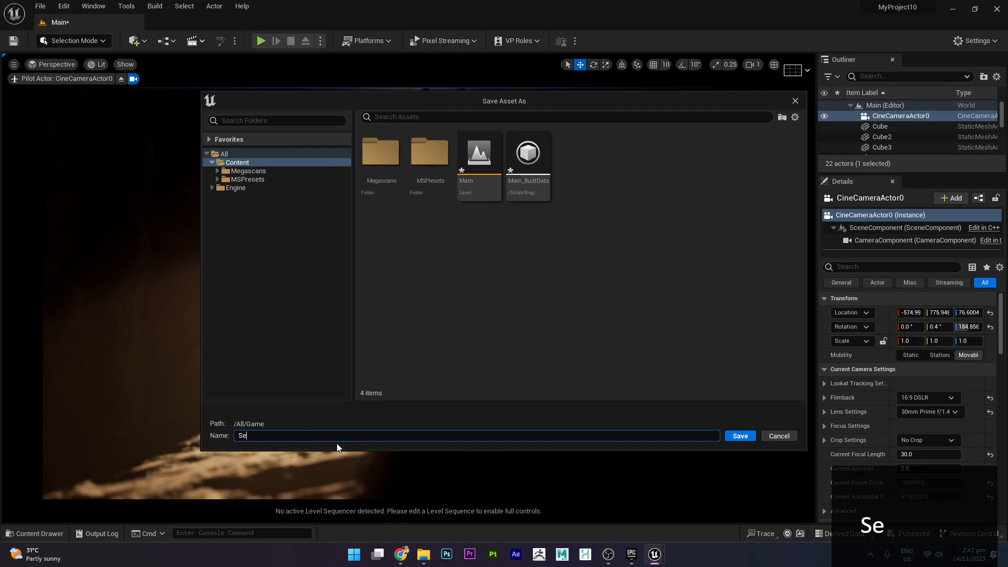
{"action": "type", "text": "quence1"}
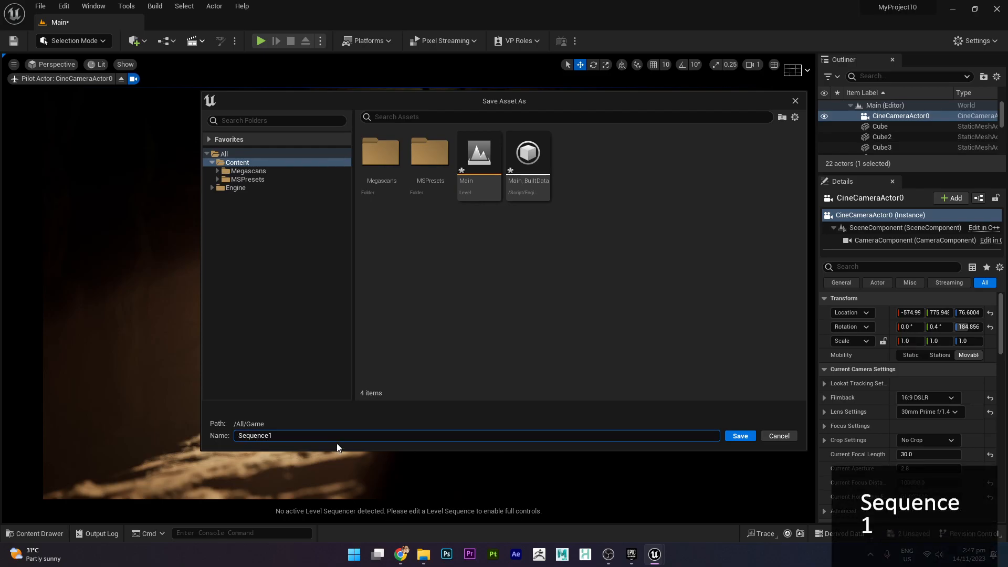
{"action": "left_click", "coordinate": [733, 434]}
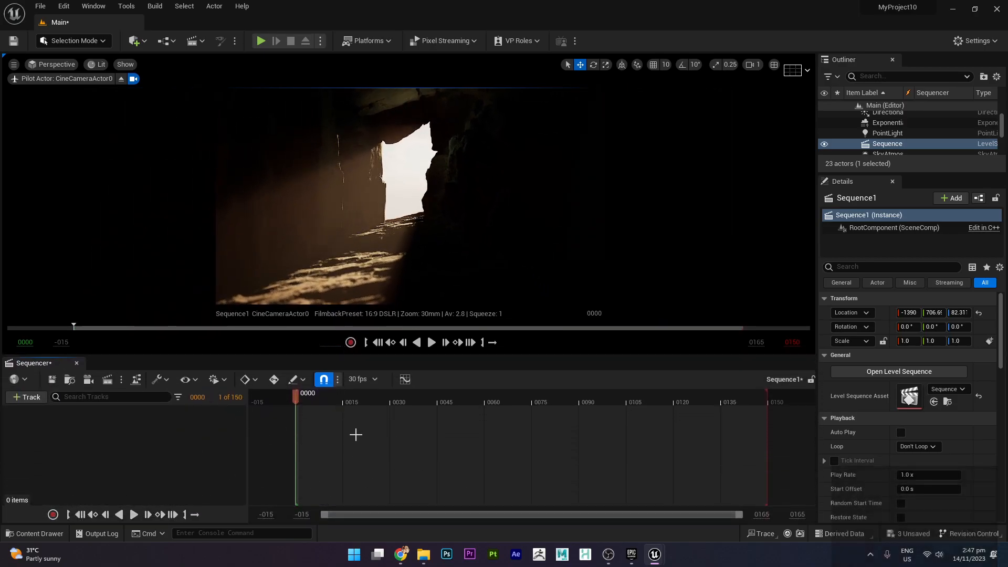
Shrink the Sequencer area, then widen and lengthen the Outliner so more actors fit in its list
{"action": "mouse_move", "coordinate": [298, 397]}
{"action": "left_mouse_down"}
{"action": "mouse_move", "coordinate": [760, 419]}
{"action": "mouse_move", "coordinate": [298, 405]}
{"action": "left_mouse_up"}
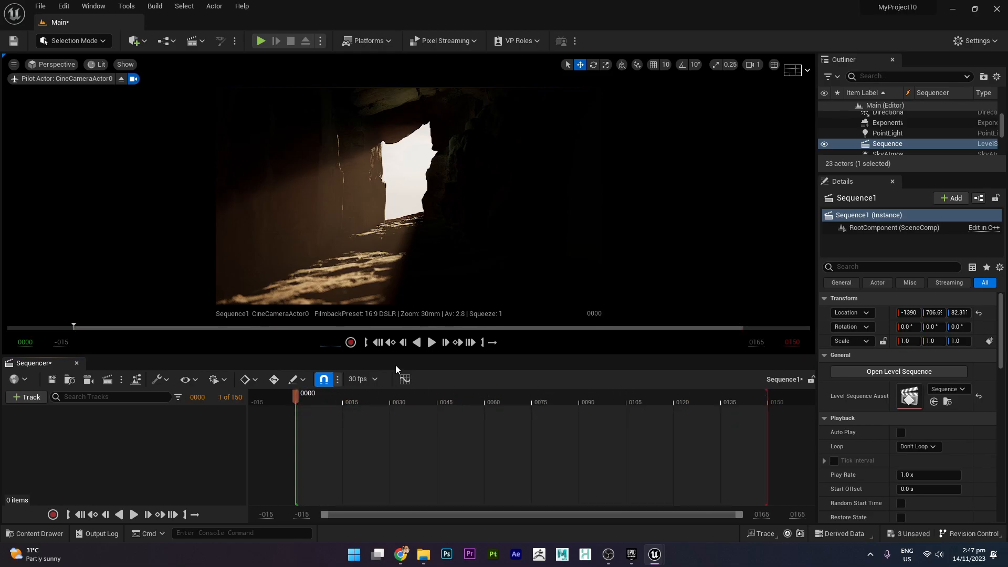
{"action": "left_click_drag", "start_coordinate": [406, 355], "coordinate": [391, 377]}
{"action": "left_click", "coordinate": [330, 463]}
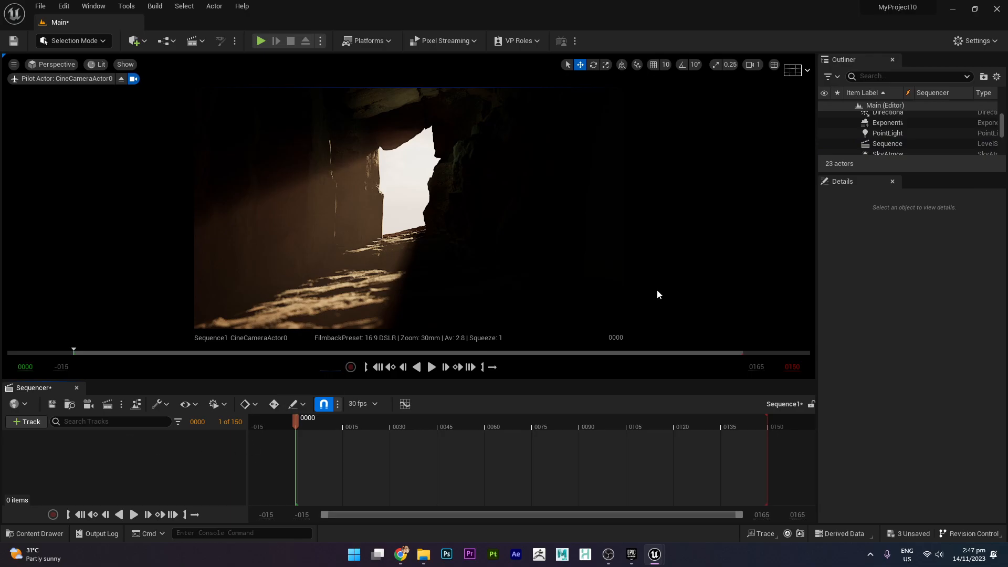
{"action": "left_click_drag", "start_coordinate": [855, 174], "coordinate": [882, 298]}
{"action": "left_click_drag", "start_coordinate": [815, 151], "coordinate": [782, 153]}
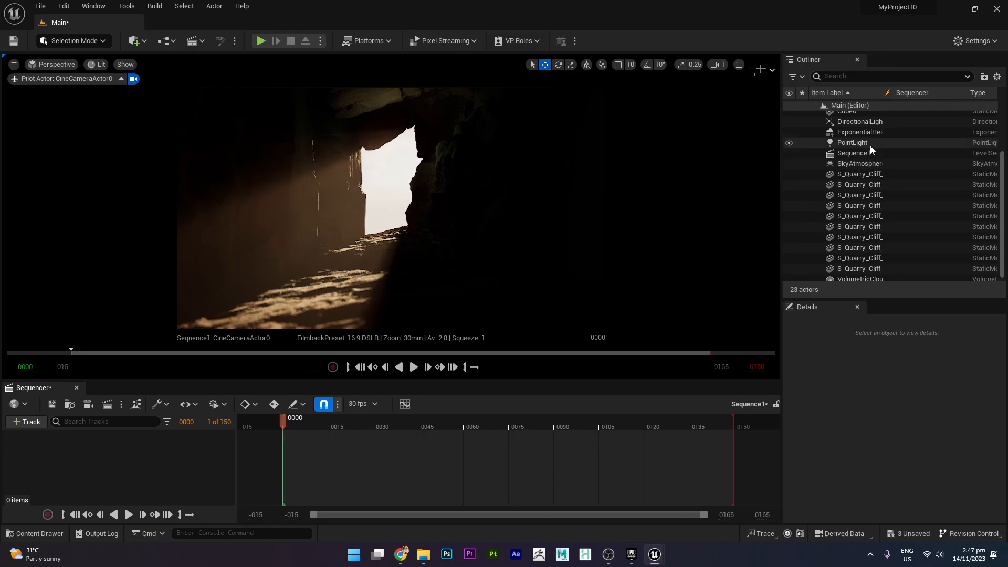
Add CineCameraActor0 from the level to Sequence1 as an animated track
{"action": "scroll", "coordinate": [909, 169], "scroll_direction": "up", "scroll_amount": 3}
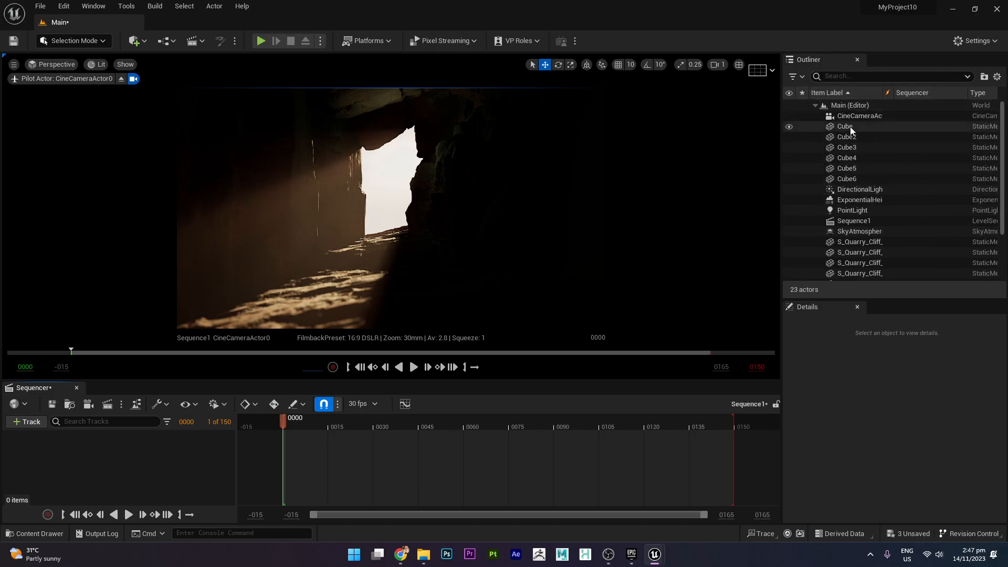
{"action": "left_click", "coordinate": [875, 117]}
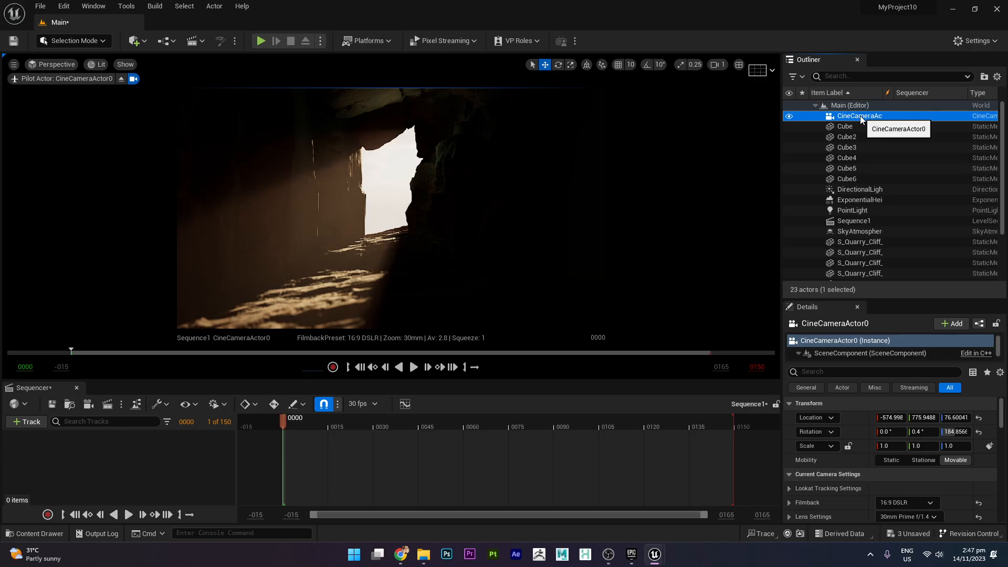
{"action": "left_click_drag", "start_coordinate": [861, 116], "coordinate": [336, 446]}
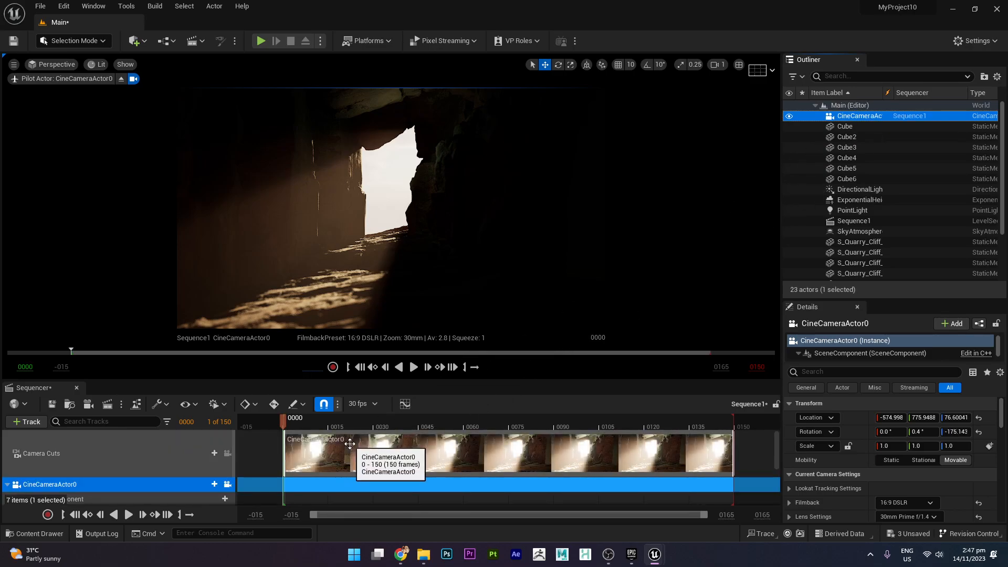
Enlarge the Sequencer area to fit the camera's tracks and turn on automatic keyframing
{"action": "left_click_drag", "start_coordinate": [324, 382], "coordinate": [324, 314]}
{"action": "left_click_drag", "start_coordinate": [284, 360], "coordinate": [279, 400]}
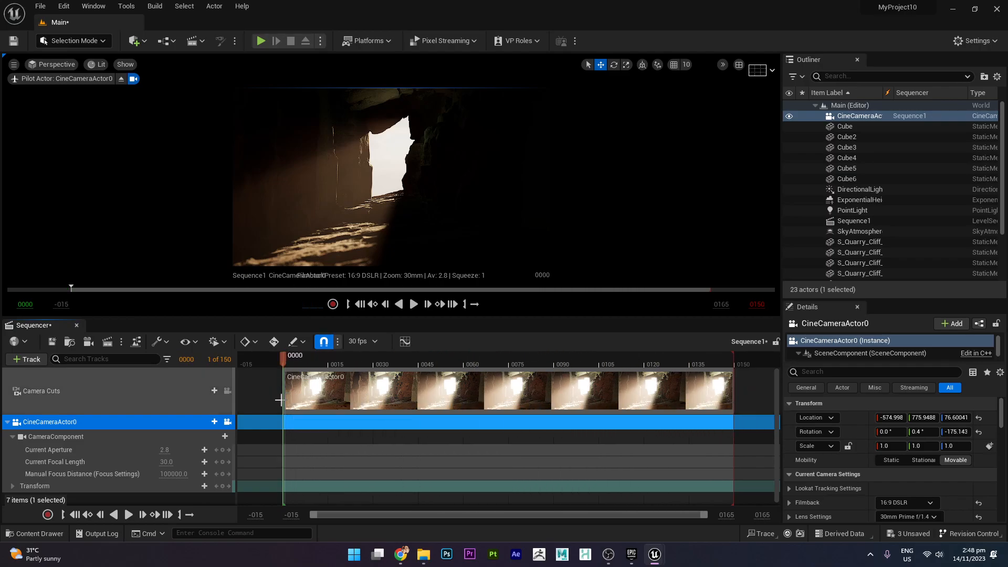
{"action": "left_click", "coordinate": [275, 344]}
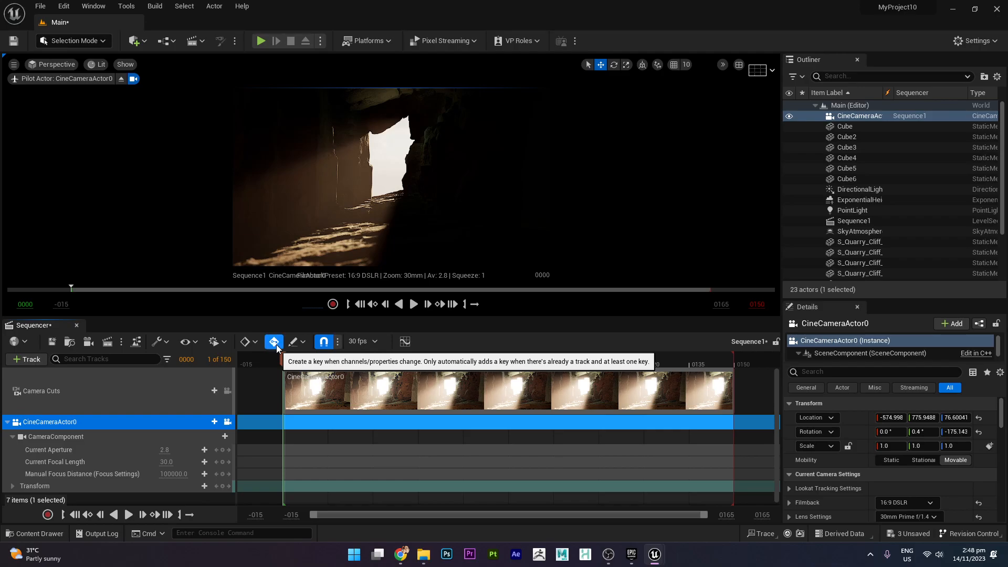
Add a key on the camera's Transform track at frame 0
{"action": "mouse_move", "coordinate": [283, 358]}
{"action": "left_mouse_down"}
{"action": "mouse_move", "coordinate": [328, 363]}
{"action": "mouse_move", "coordinate": [285, 363]}
{"action": "left_mouse_up"}
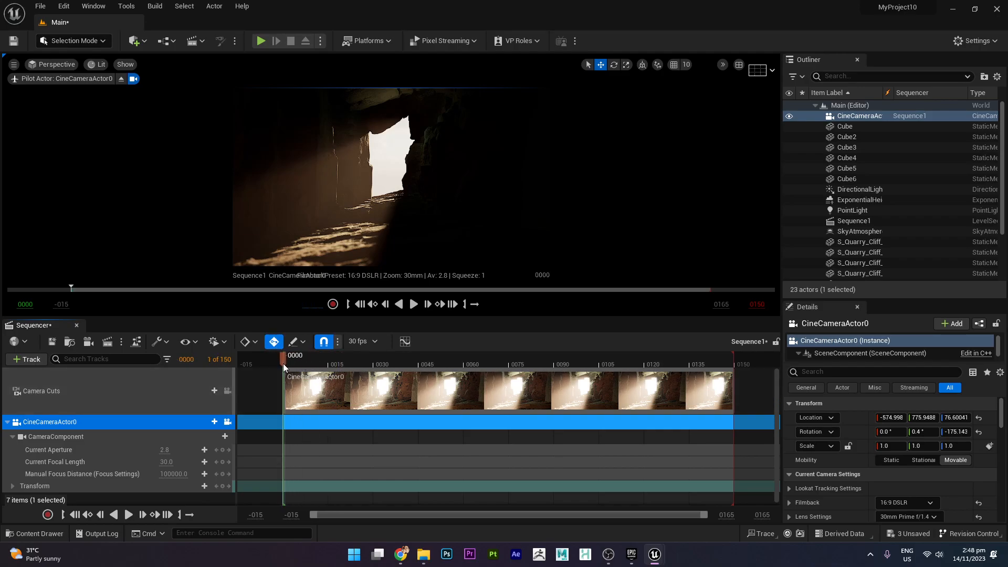
{"action": "mouse_move", "coordinate": [282, 363]}
{"action": "left_mouse_down"}
{"action": "mouse_move", "coordinate": [490, 375]}
{"action": "mouse_move", "coordinate": [284, 379]}
{"action": "left_mouse_up"}
{"action": "mouse_move", "coordinate": [284, 360]}
{"action": "left_mouse_down"}
{"action": "mouse_move", "coordinate": [302, 360]}
{"action": "mouse_move", "coordinate": [285, 365]}
{"action": "left_mouse_up"}
{"action": "left_click_drag", "start_coordinate": [236, 315], "coordinate": [233, 278]}
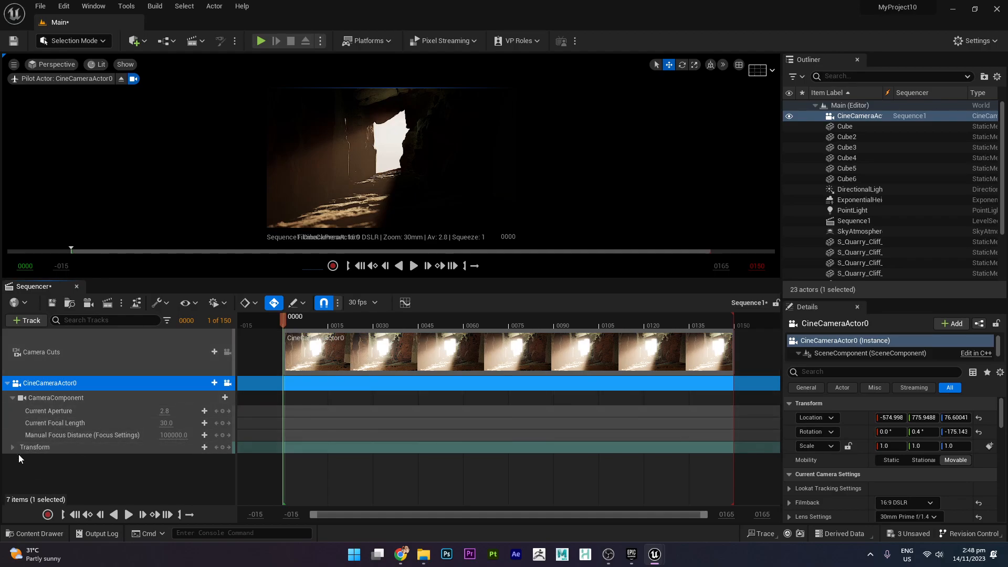
{"action": "left_click", "coordinate": [222, 447]}
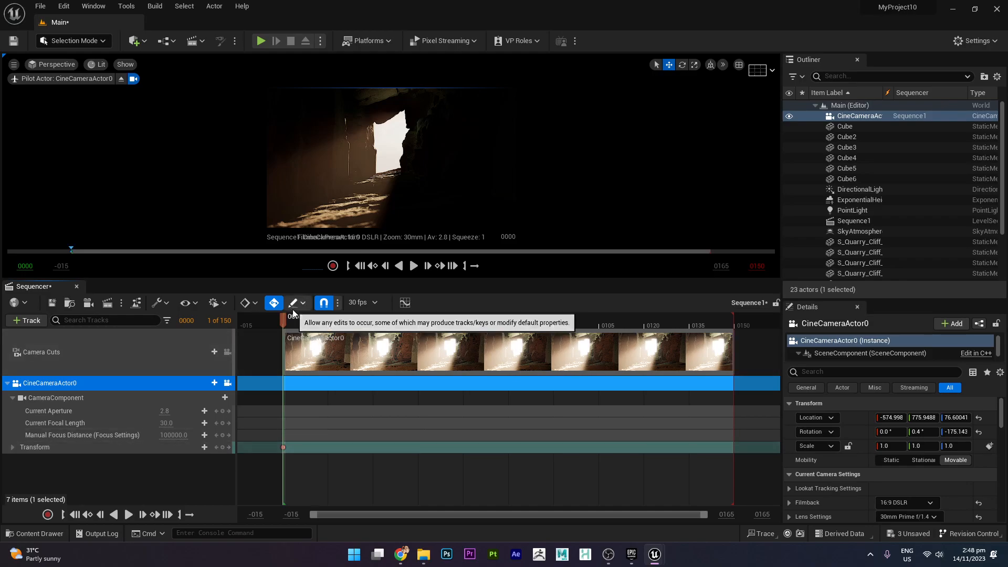
At frame 149, move the camera to about -635, 827, 62 so its end position is keyed
{"action": "left_click_drag", "start_coordinate": [285, 321], "coordinate": [732, 345]}
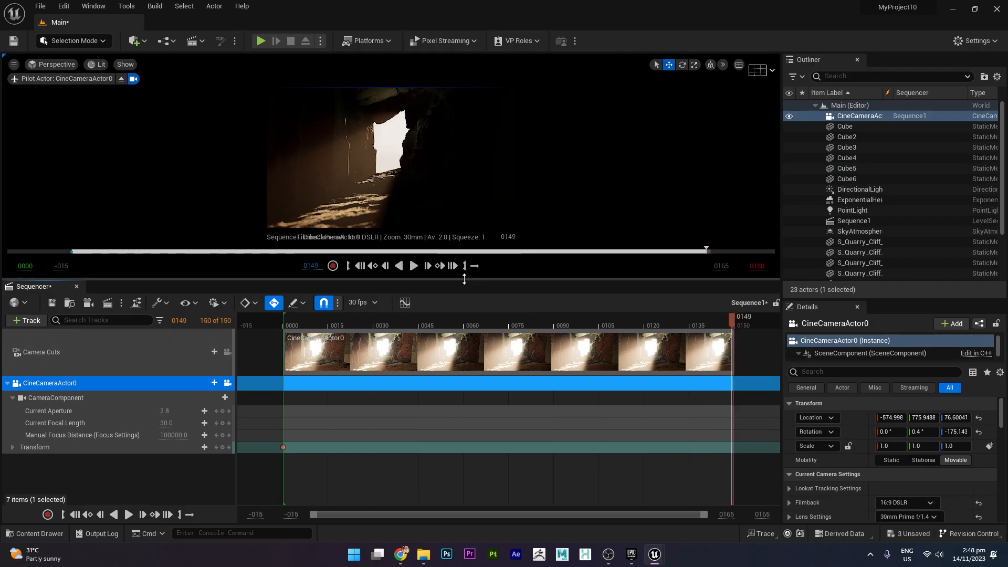
{"action": "left_click_drag", "start_coordinate": [464, 279], "coordinate": [467, 308]}
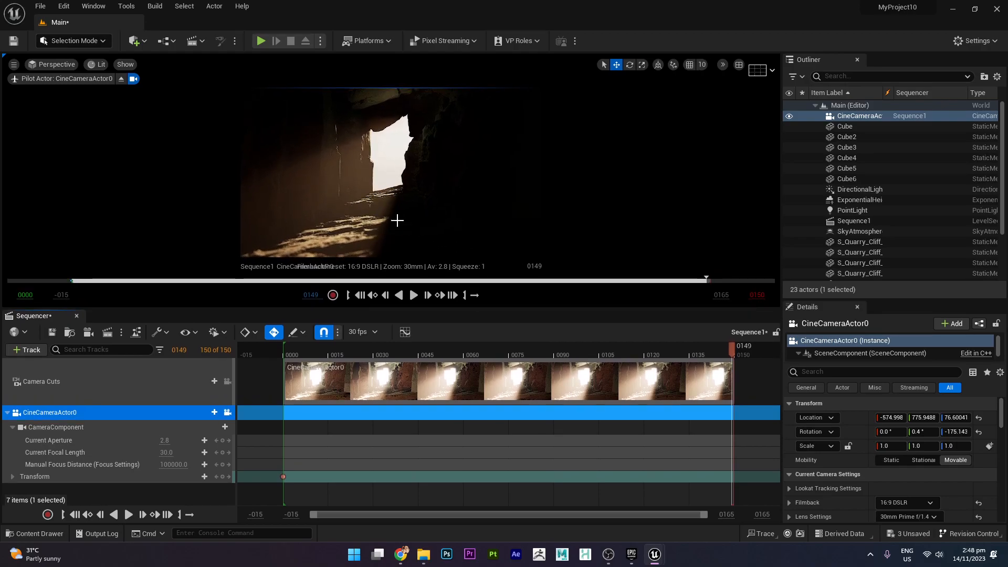
{"action": "middle_click_drag", "start_coordinate": [395, 218], "coordinate": [362, 220]}
{"action": "key", "text": "s"}
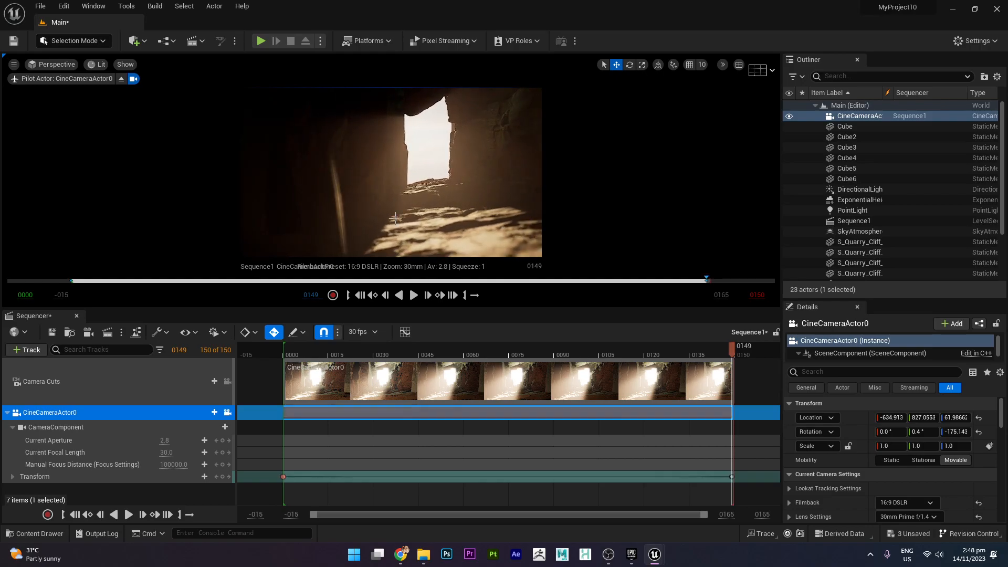
Return to frame 0, enlarge the viewport and play back the camera animation
{"action": "left_click_drag", "start_coordinate": [733, 349], "coordinate": [284, 360]}
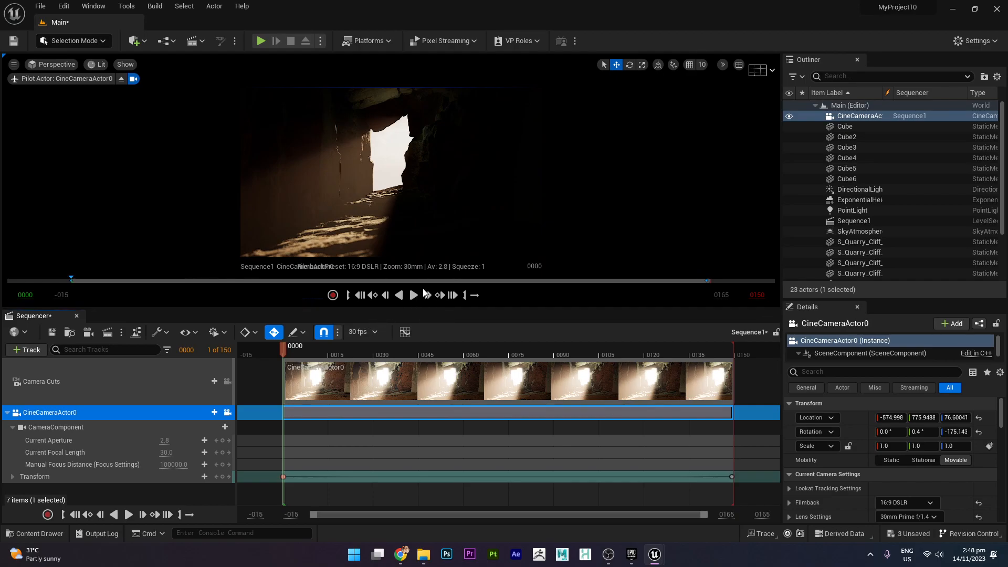
{"action": "left_click_drag", "start_coordinate": [430, 310], "coordinate": [426, 384]}
{"action": "left_click", "coordinate": [414, 369]}
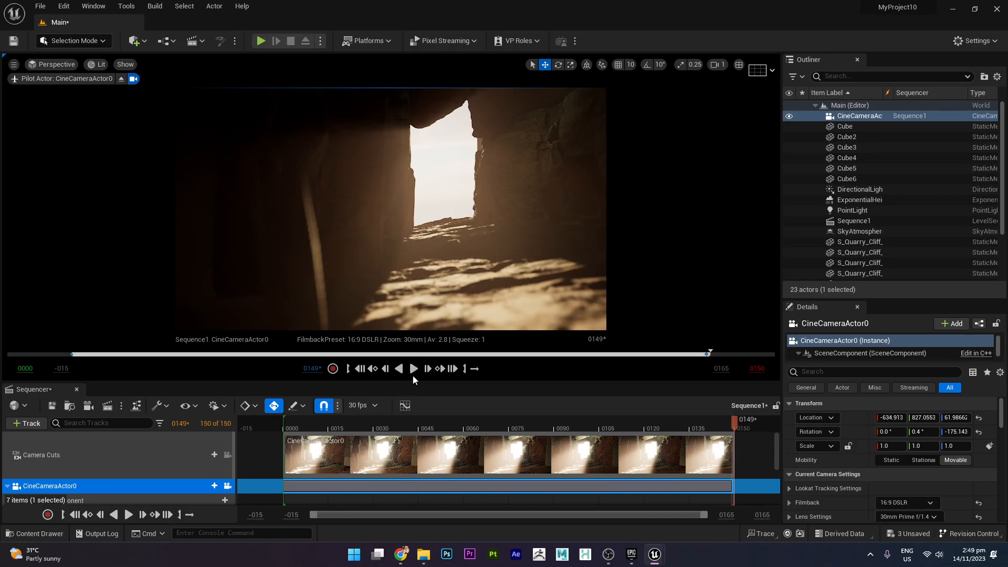
At the frame 0 Transform key, reposition the camera to about -577, 801, 70
{"action": "left_click_drag", "start_coordinate": [357, 383], "coordinate": [357, 318]}
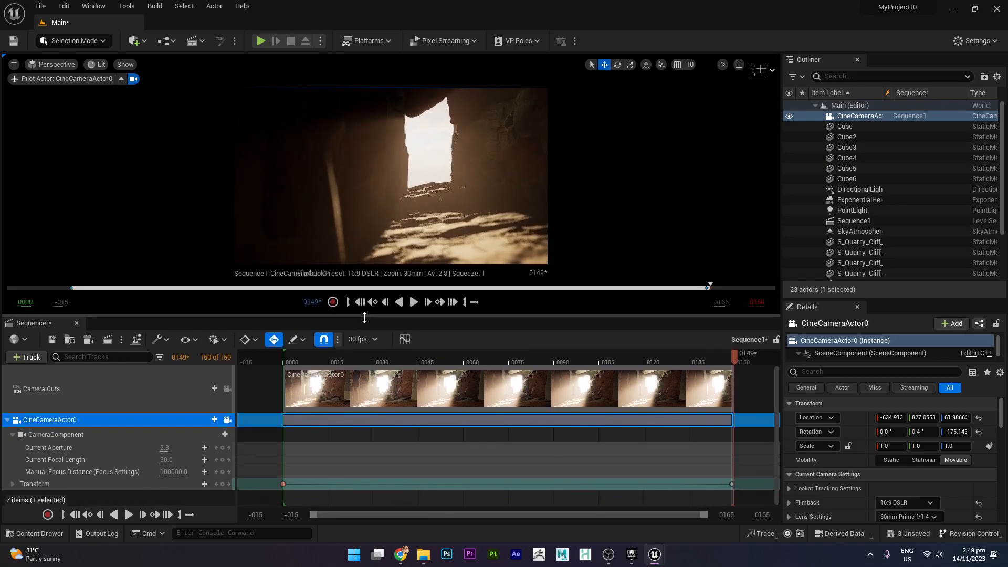
{"action": "left_click", "coordinate": [732, 485]}
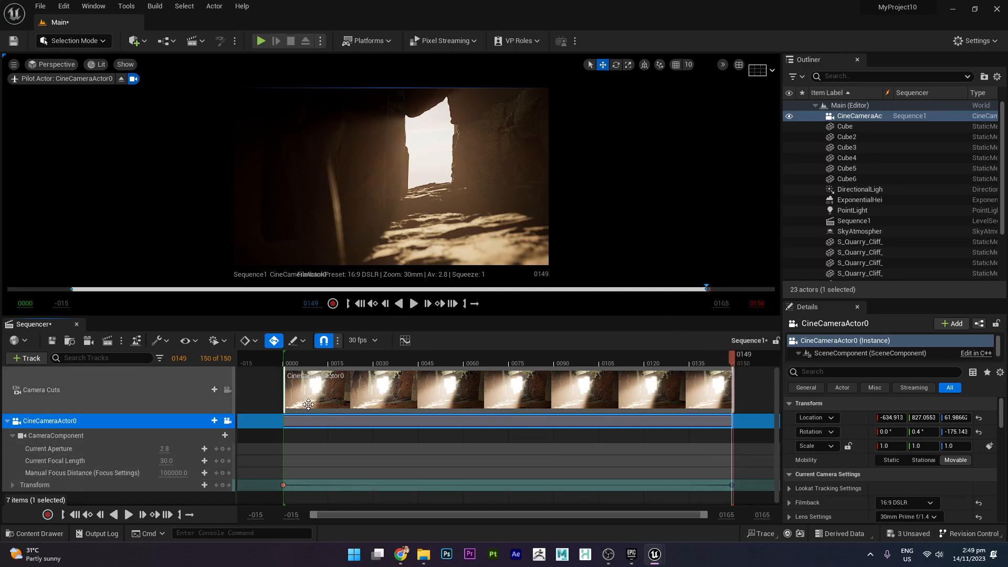
{"action": "left_click", "coordinate": [216, 485]}
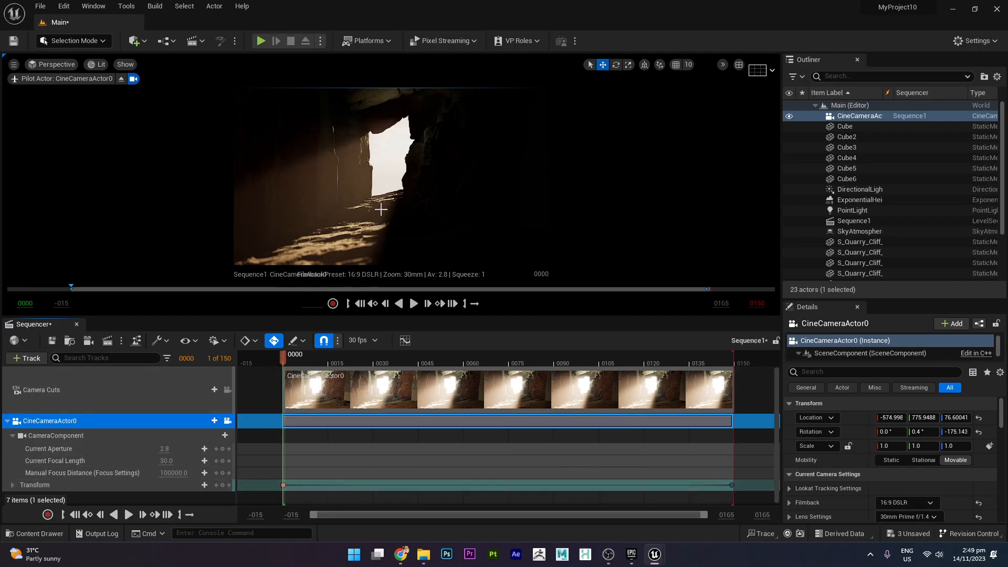
{"action": "middle_click_drag", "start_coordinate": [375, 197], "coordinate": [362, 201]}
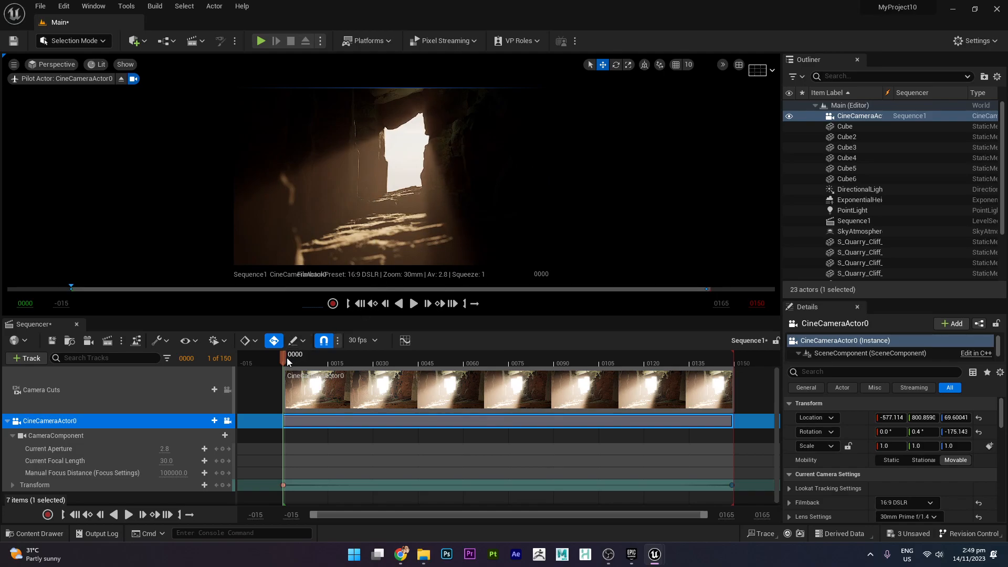
Add a camera Transform key at frame 70 and move it close to the final key
{"action": "left_click_drag", "start_coordinate": [288, 361], "coordinate": [495, 394]}
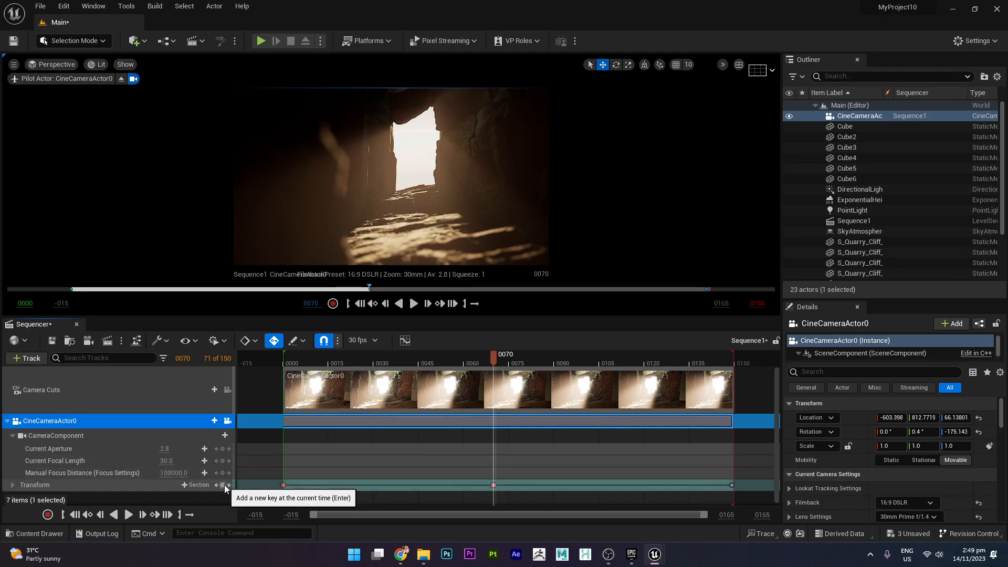
{"action": "left_click_drag", "start_coordinate": [495, 485], "coordinate": [723, 503]}
Play the sequence from the start and scrub back to frame 142 to review the camera motion
{"action": "left_click_drag", "start_coordinate": [730, 361], "coordinate": [268, 361]}
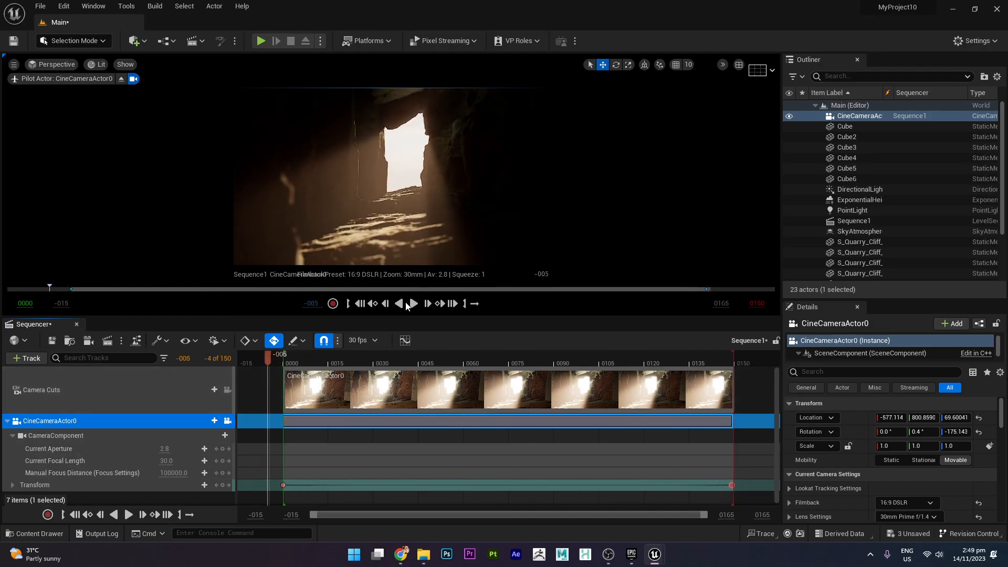
{"action": "left_click", "coordinate": [414, 303]}
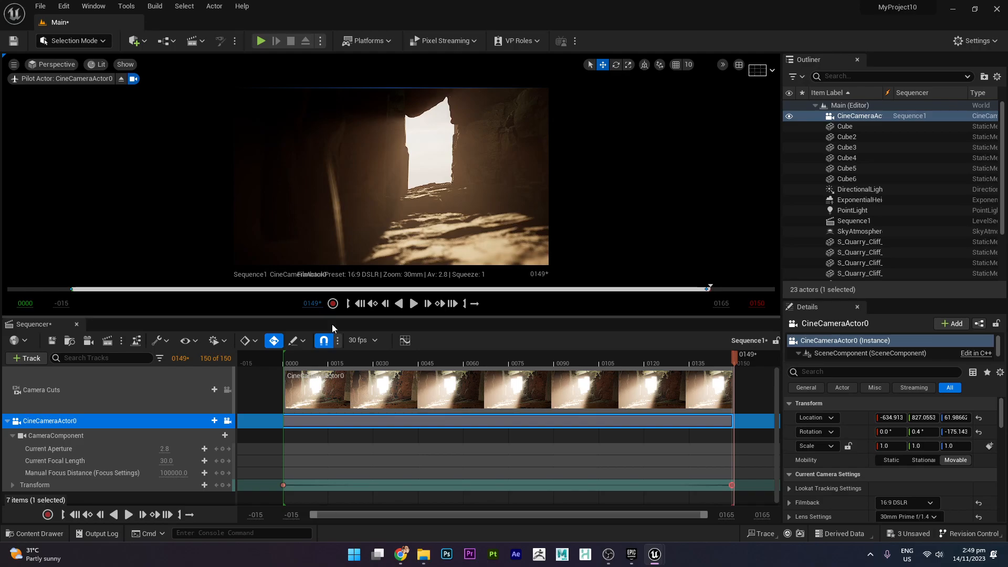
{"action": "left_click", "coordinate": [414, 303]}
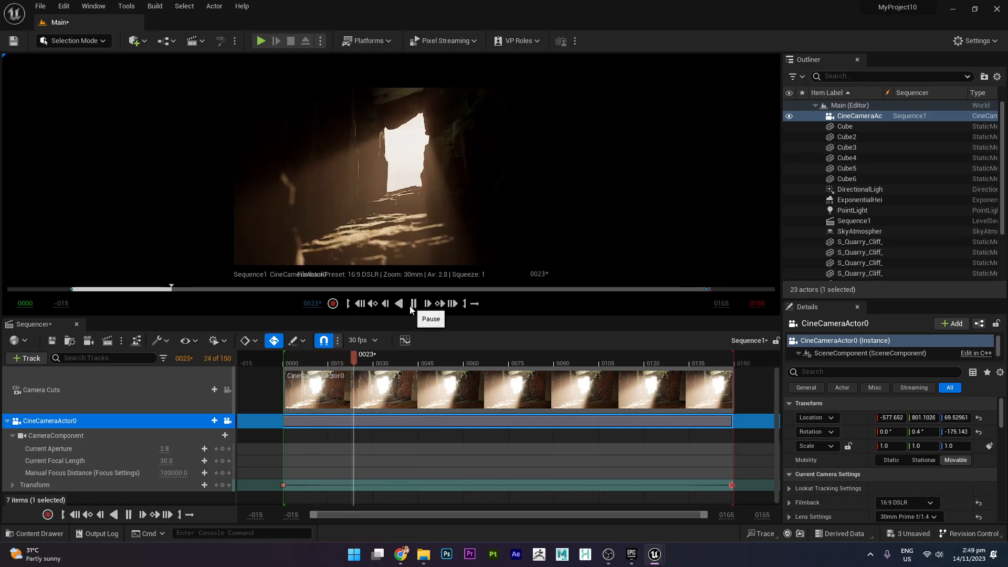
{"action": "left_click_drag", "start_coordinate": [388, 317], "coordinate": [384, 372]}
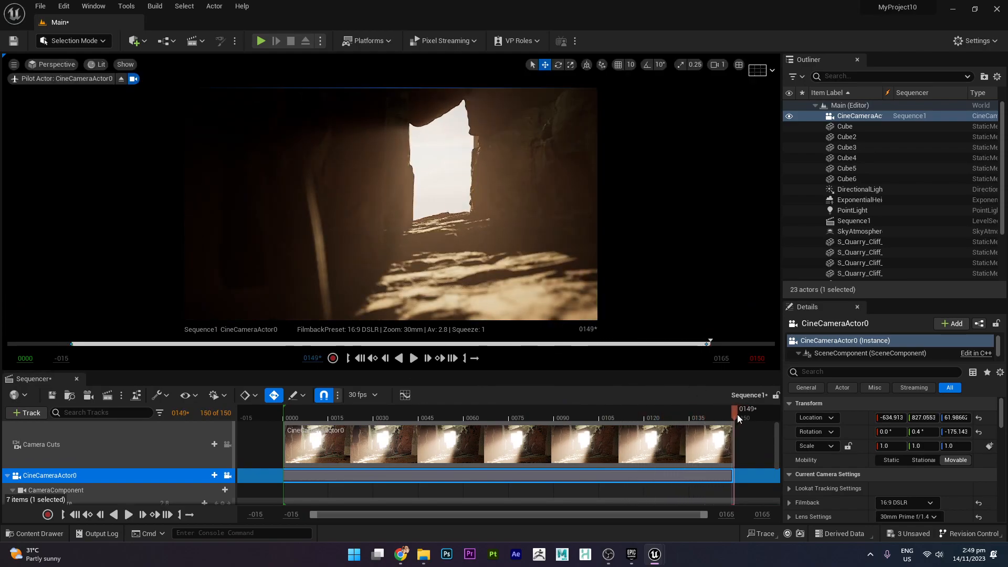
{"action": "left_click_drag", "start_coordinate": [735, 411], "coordinate": [713, 416]}
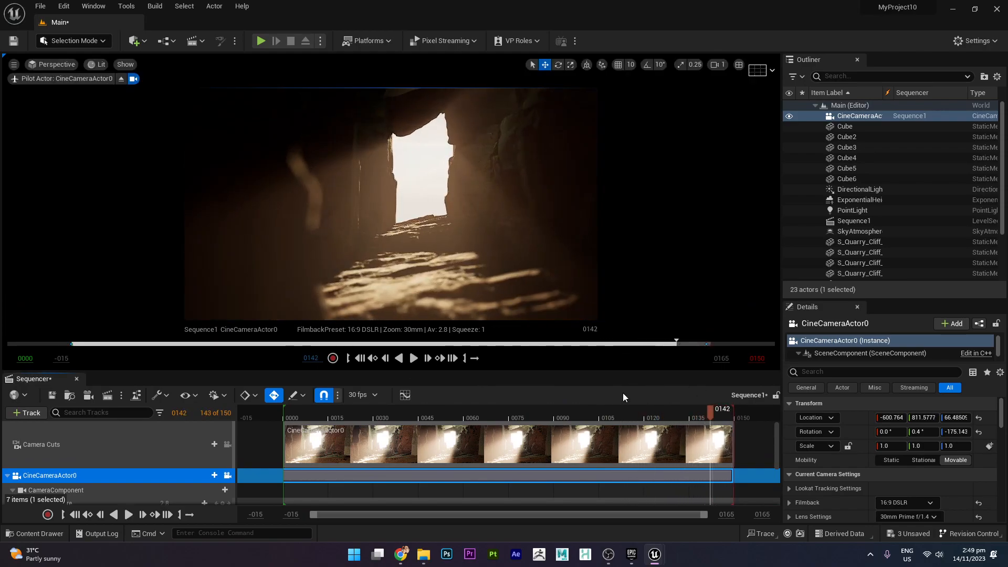
Enlarge the Sequencer area and jump from about frame 26 to the next Transform key
{"action": "left_click_drag", "start_coordinate": [625, 372], "coordinate": [625, 301]}
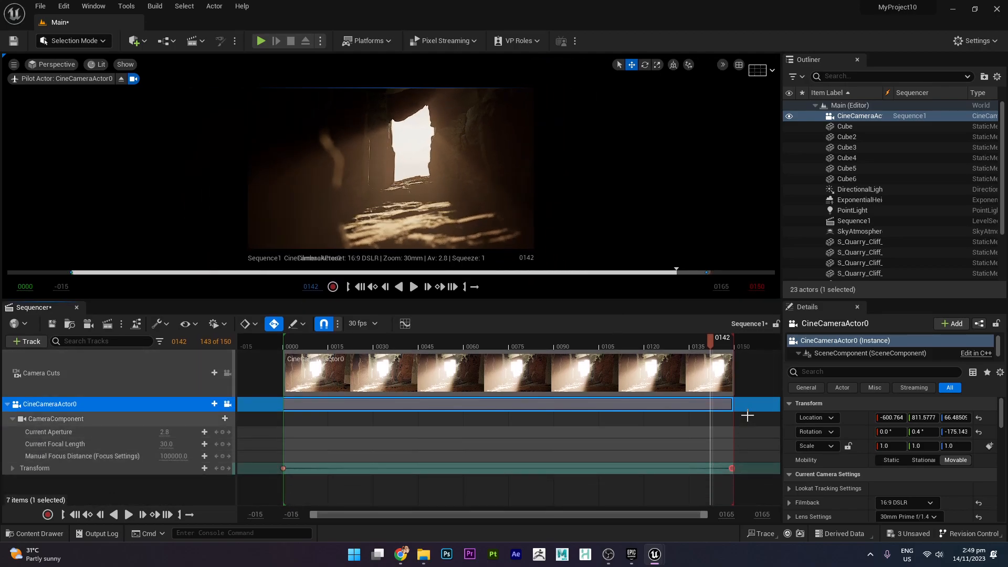
{"action": "left_click", "coordinate": [367, 344]}
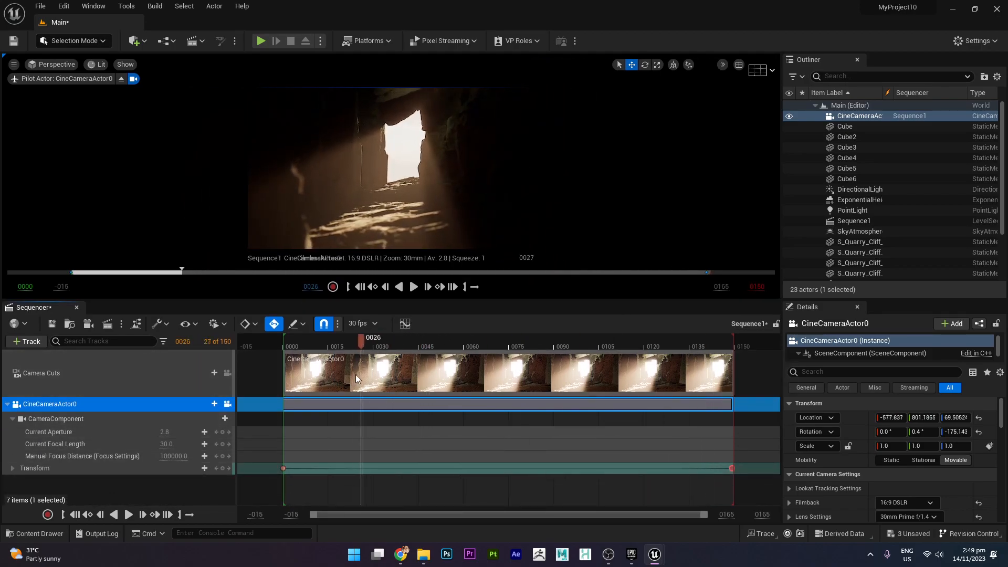
{"action": "left_click", "coordinate": [229, 469]}
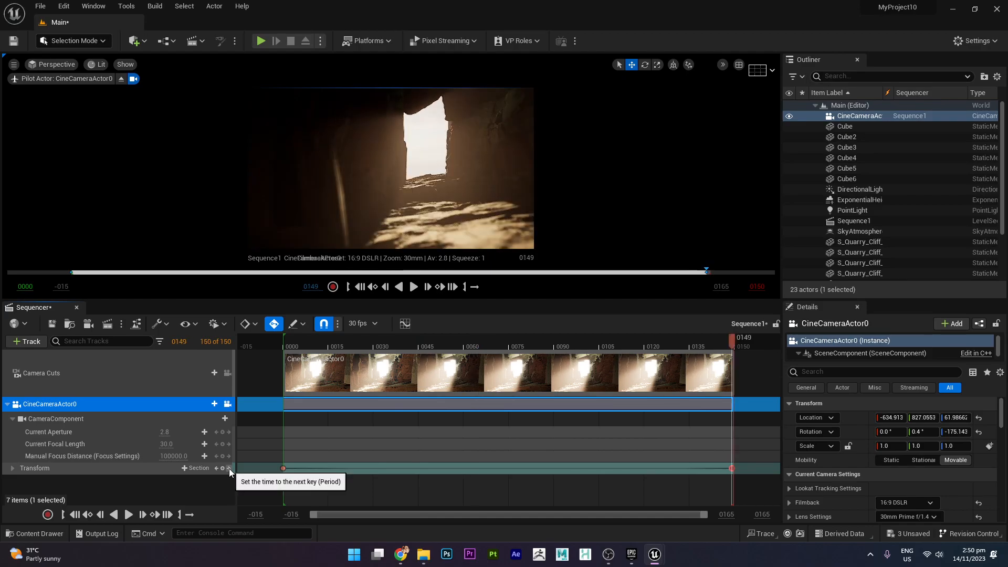
Jump to the last Transform key, play and scrub around the sequence's end to check the camera motion, and return to frame 0
{"action": "left_click", "coordinate": [229, 468]}
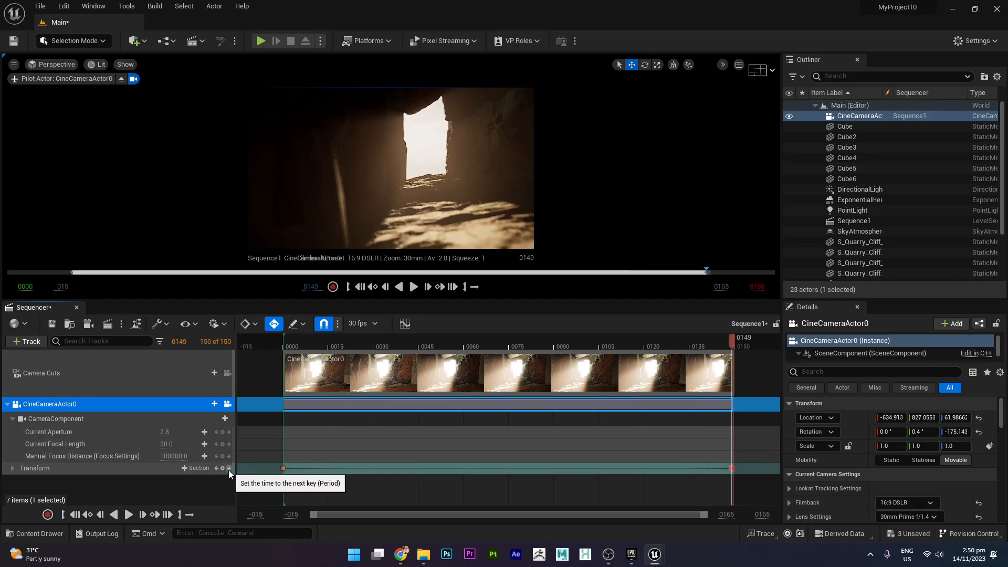
{"action": "left_click", "coordinate": [414, 287]}
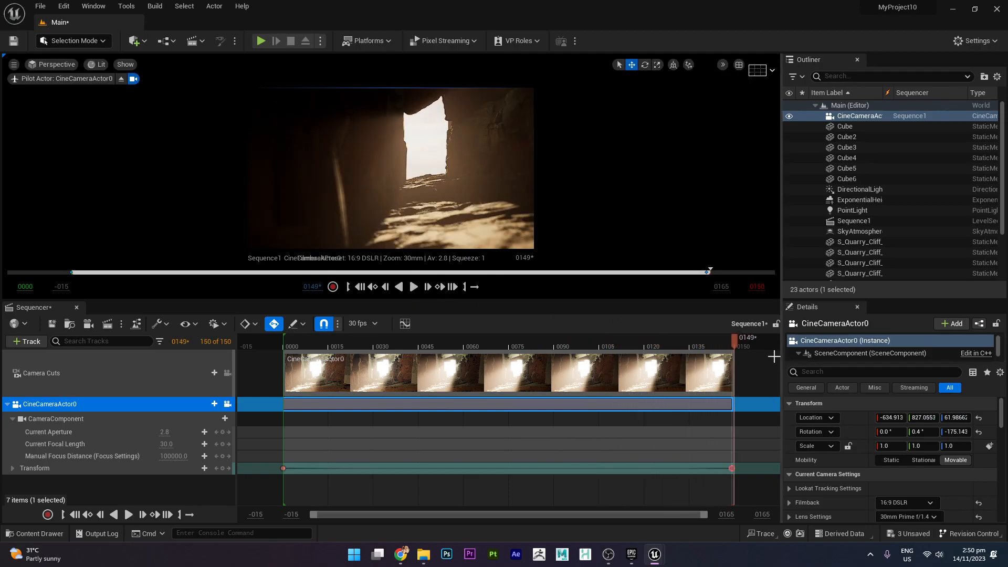
{"action": "left_click_drag", "start_coordinate": [736, 342], "coordinate": [652, 346]}
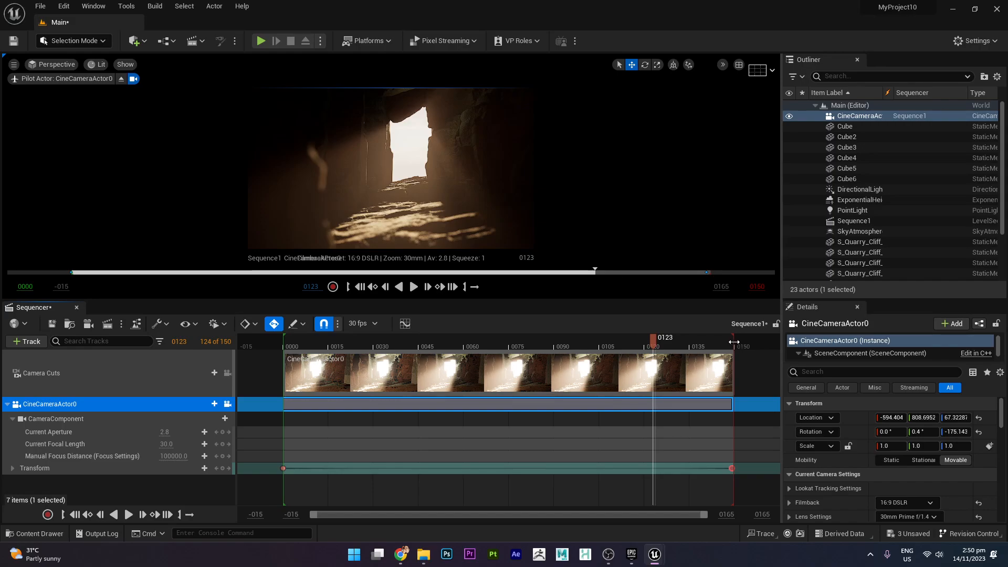
{"action": "left_click", "coordinate": [413, 287]}
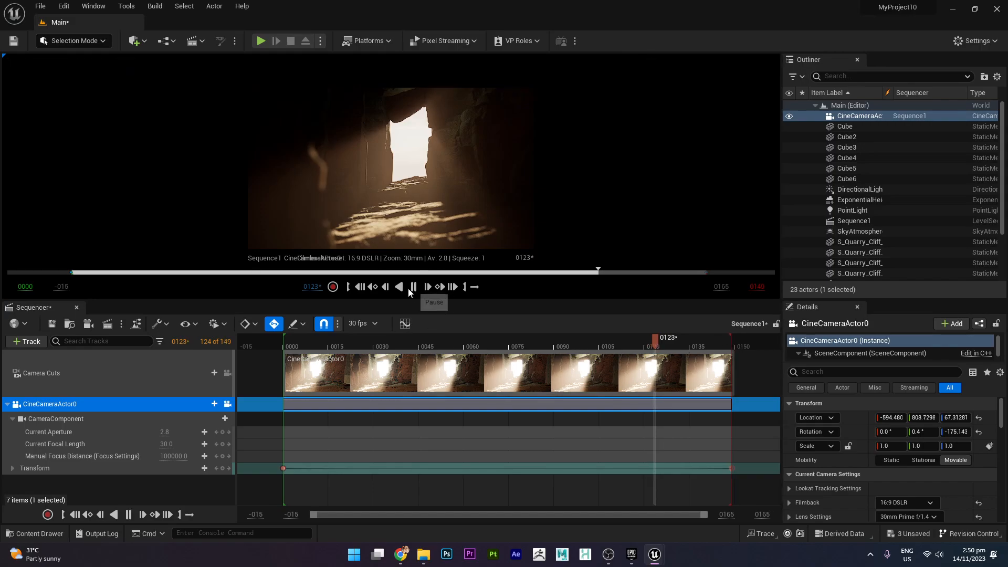
{"action": "left_click", "coordinate": [410, 289]}
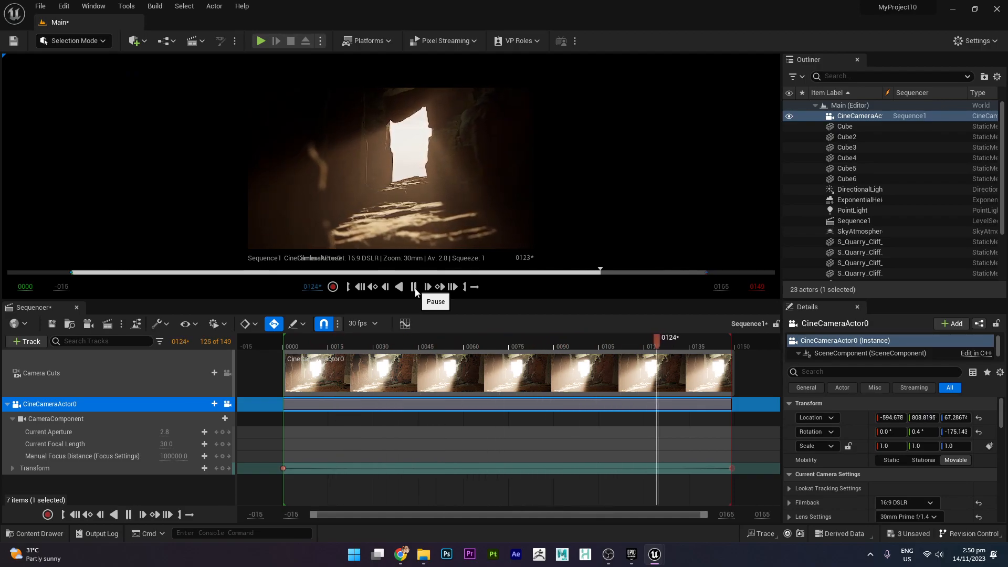
{"action": "left_click", "coordinate": [414, 288]}
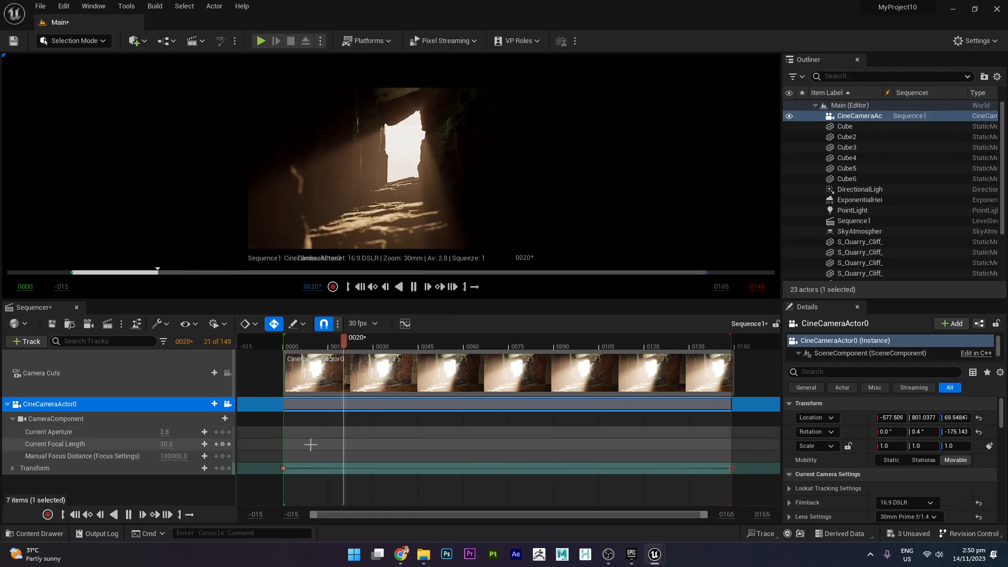
{"action": "left_click_drag", "start_coordinate": [387, 345], "coordinate": [286, 354]}
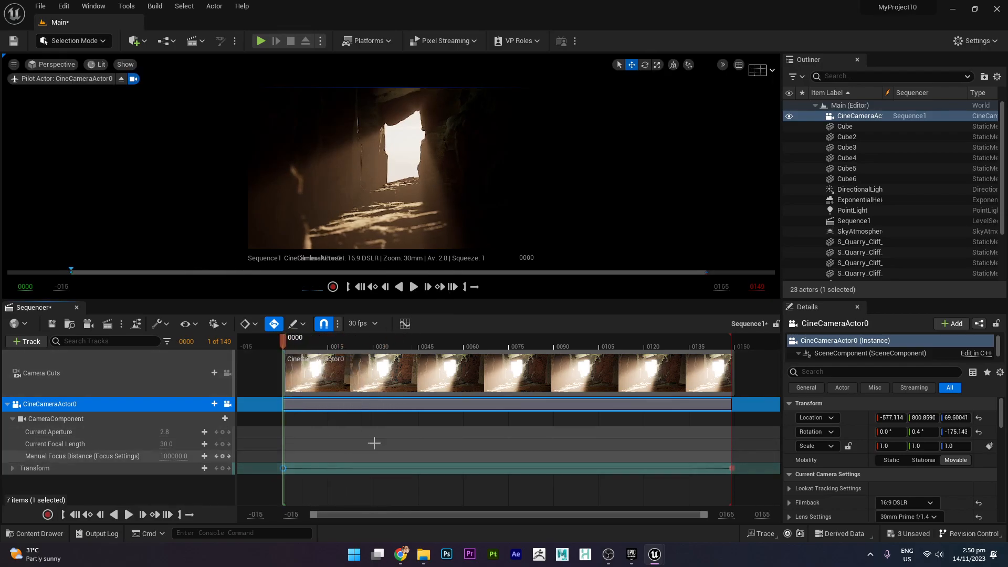
Open the Curve Editor for the camera and frame all of its keys across the full sequence
{"action": "left_click", "coordinate": [406, 324]}
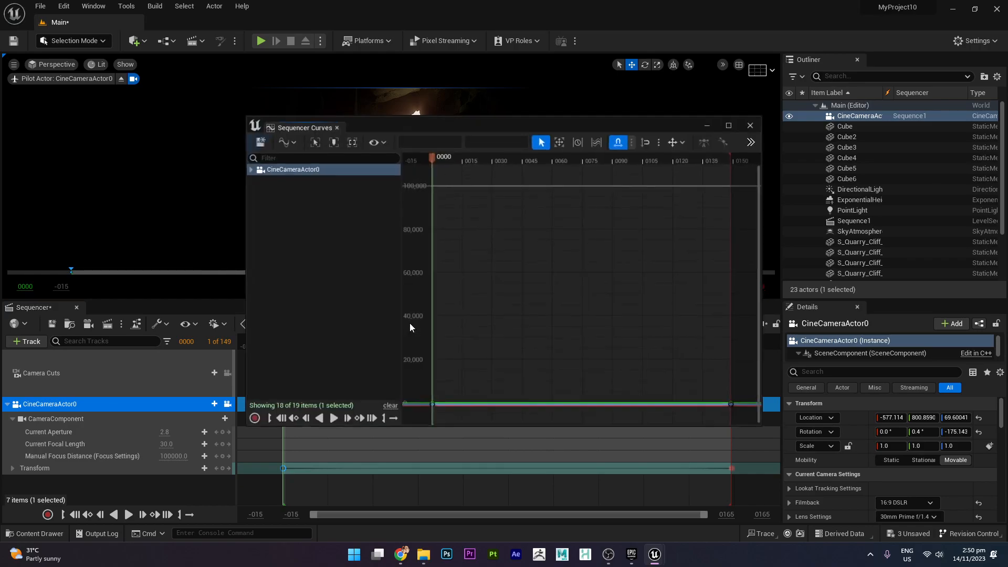
{"action": "scroll", "coordinate": [556, 273], "scroll_direction": "down", "scroll_amount": 3}
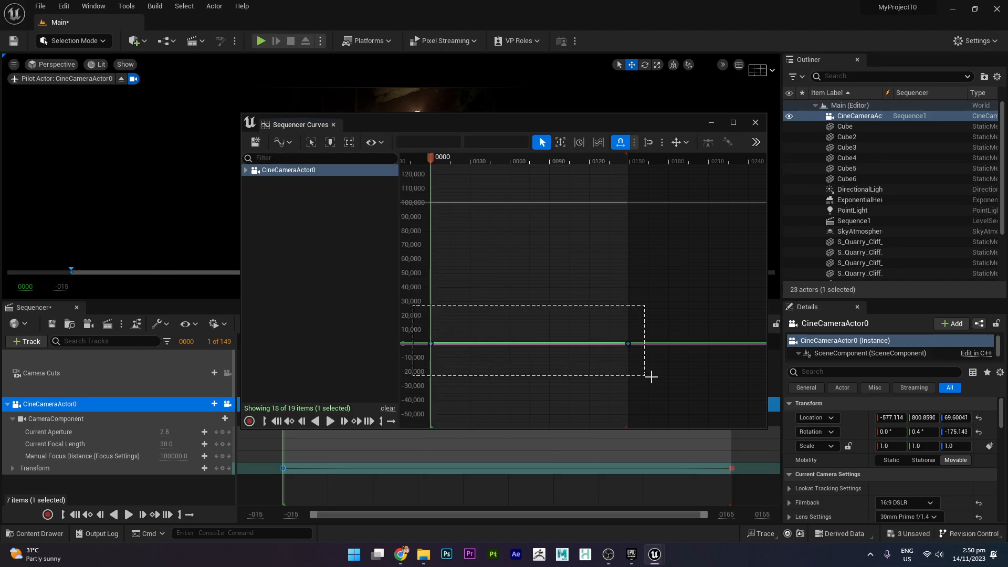
{"action": "left_click_drag", "start_coordinate": [736, 380], "coordinate": [736, 380]}
{"action": "key", "text": "f"}
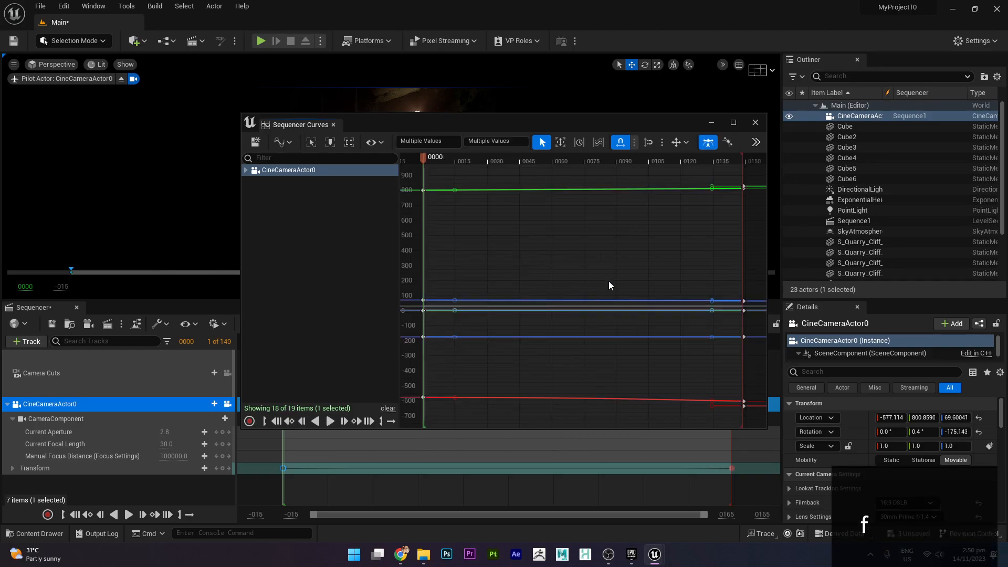
{"action": "scroll", "coordinate": [612, 270], "scroll_direction": "down", "scroll_amount": 2}
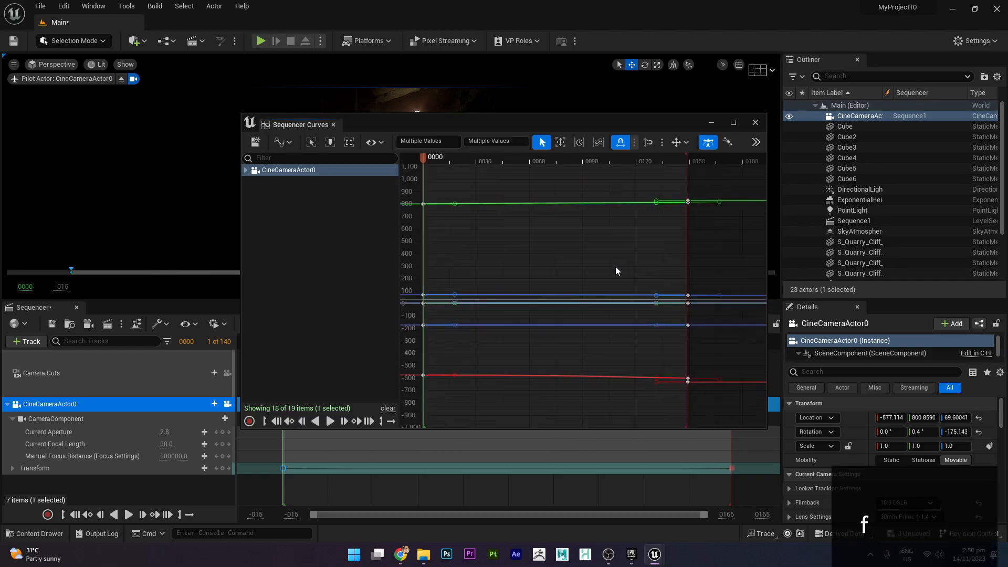
{"action": "mouse_move", "coordinate": [423, 156]}
{"action": "left_mouse_down"}
{"action": "mouse_move", "coordinate": [609, 172]}
{"action": "mouse_move", "coordinate": [433, 172]}
{"action": "left_mouse_up"}
{"action": "left_click", "coordinate": [486, 187]}
In the camera's Location X curve, delete the duplicate key at frame 149 that makes the vertical jump
{"action": "left_click", "coordinate": [245, 170]}
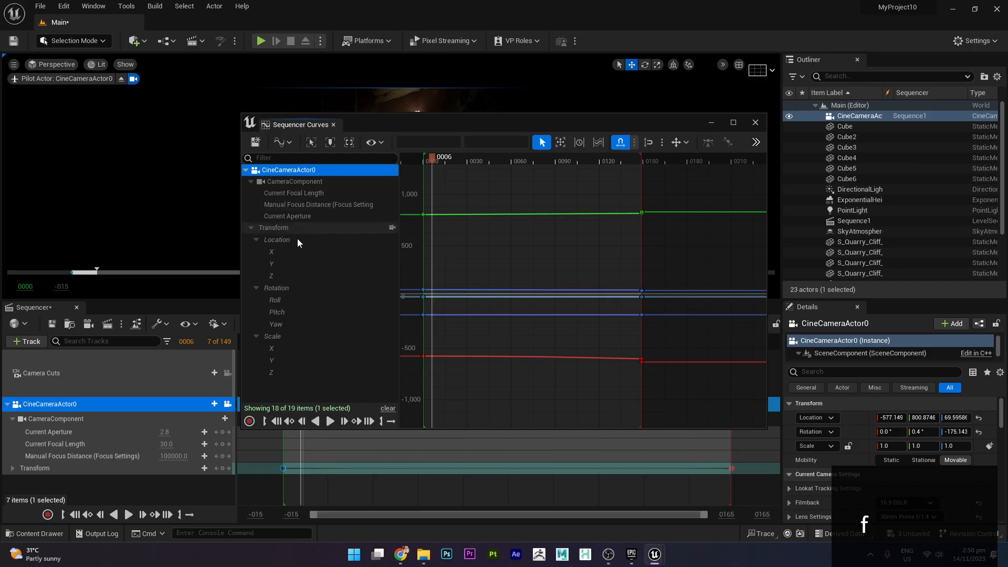
{"action": "left_click", "coordinate": [278, 251]}
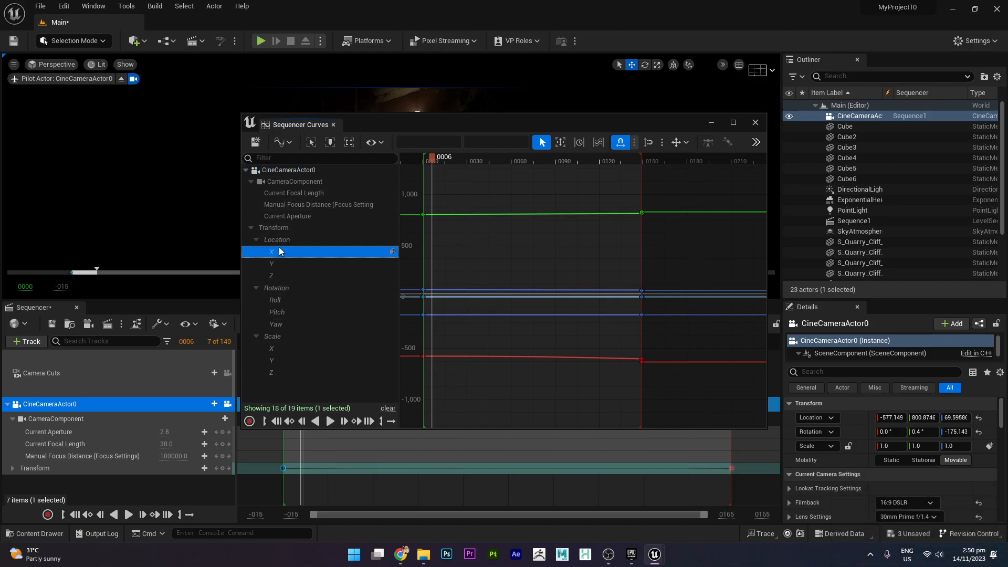
{"action": "scroll", "coordinate": [510, 260], "scroll_direction": "down", "scroll_amount": 5}
{"action": "left_click", "coordinate": [539, 278]}
{"action": "left_click", "coordinate": [628, 347]}
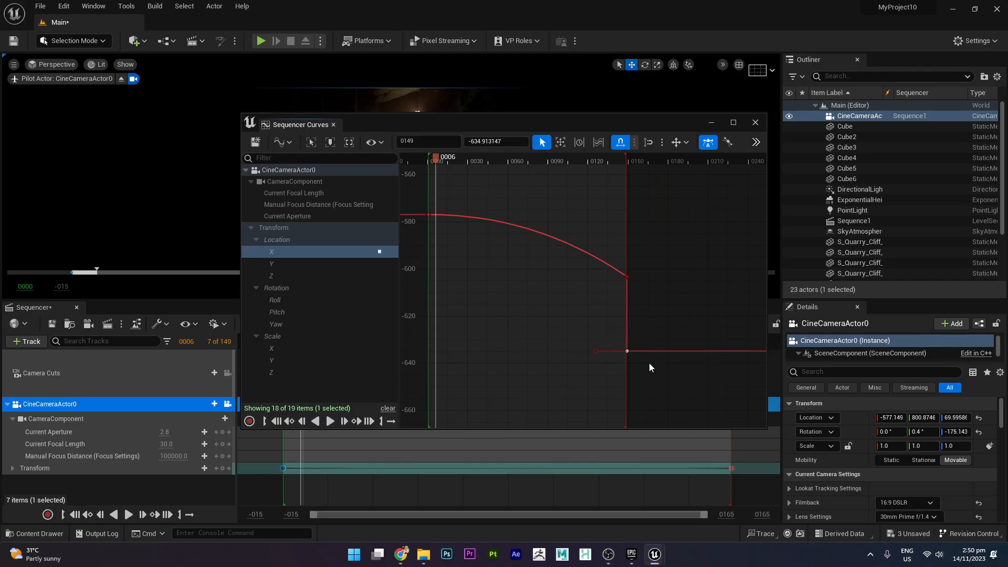
{"action": "key", "text": "Delete"}
Delete the duplicate end keys at frame 149 from the camera's Location Y and Location Z curves
{"action": "left_click", "coordinate": [313, 268]}
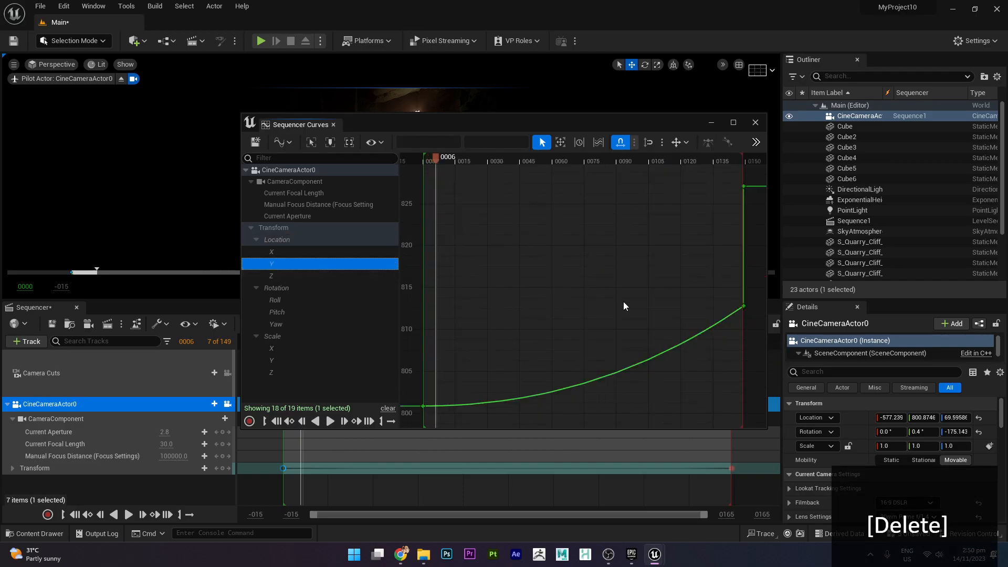
{"action": "left_click_drag", "start_coordinate": [703, 198], "coordinate": [751, 176]}
{"action": "key", "text": "Delete"}
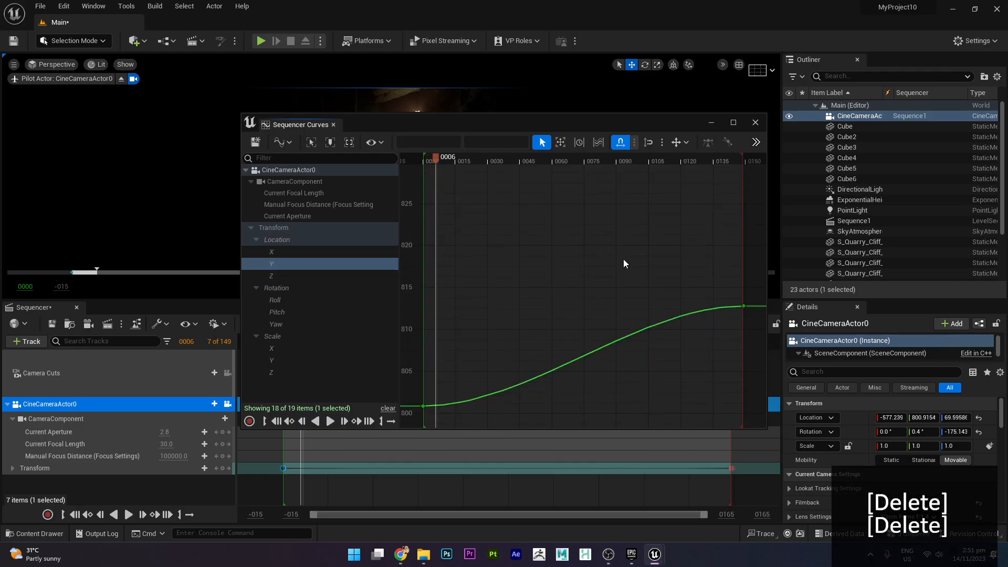
{"action": "left_click", "coordinate": [313, 274]}
{"action": "key", "text": "f"}
{"action": "key", "text": "Delete"}
Inspect the start and end keys of the Location X curve, and view the Location Y and Z curves
{"action": "left_click", "coordinate": [283, 251]}
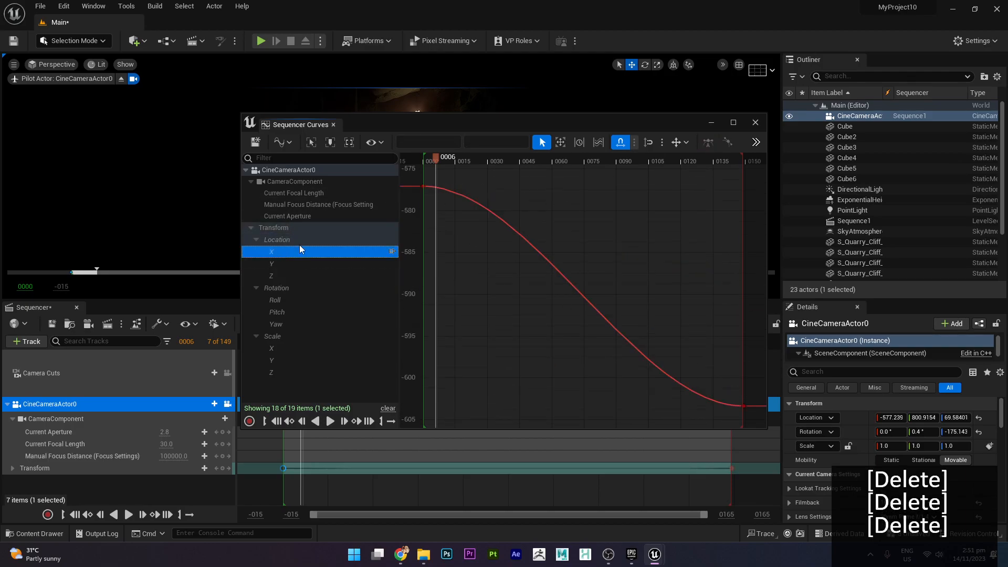
{"action": "left_click_drag", "start_coordinate": [436, 158], "coordinate": [483, 187]}
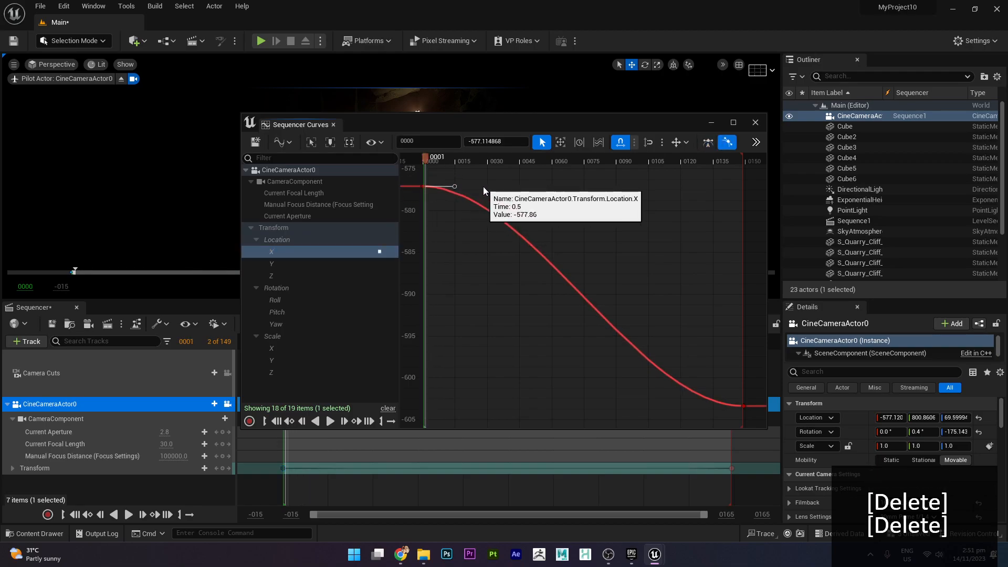
{"action": "left_click_drag", "start_coordinate": [784, 436], "coordinate": [782, 434]}
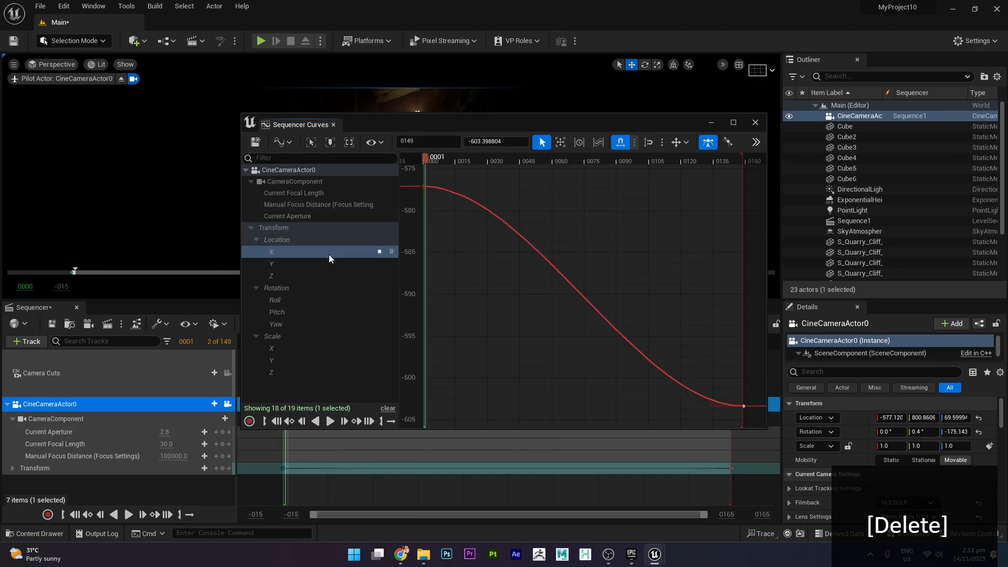
{"action": "left_click", "coordinate": [308, 263]}
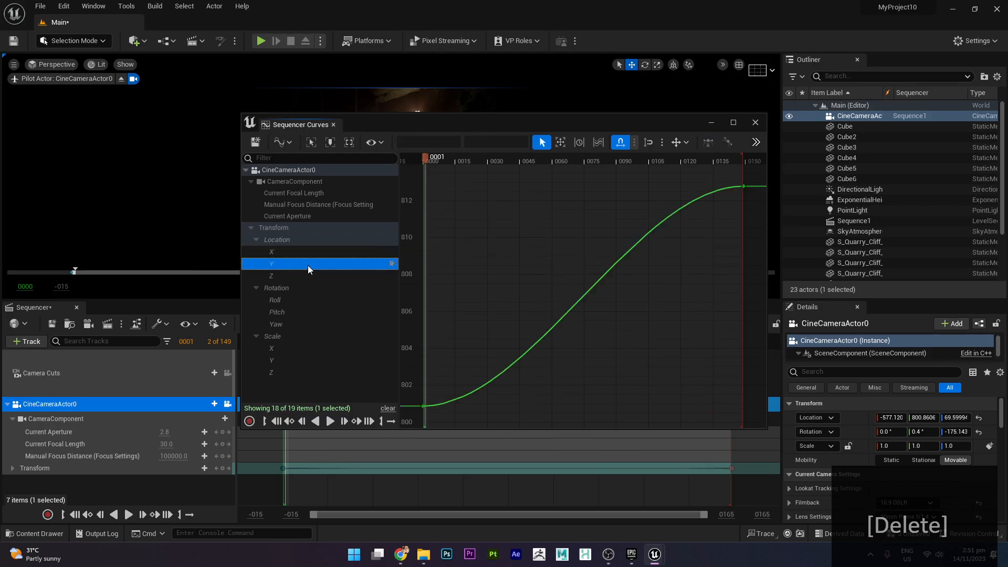
{"action": "left_click", "coordinate": [307, 275]}
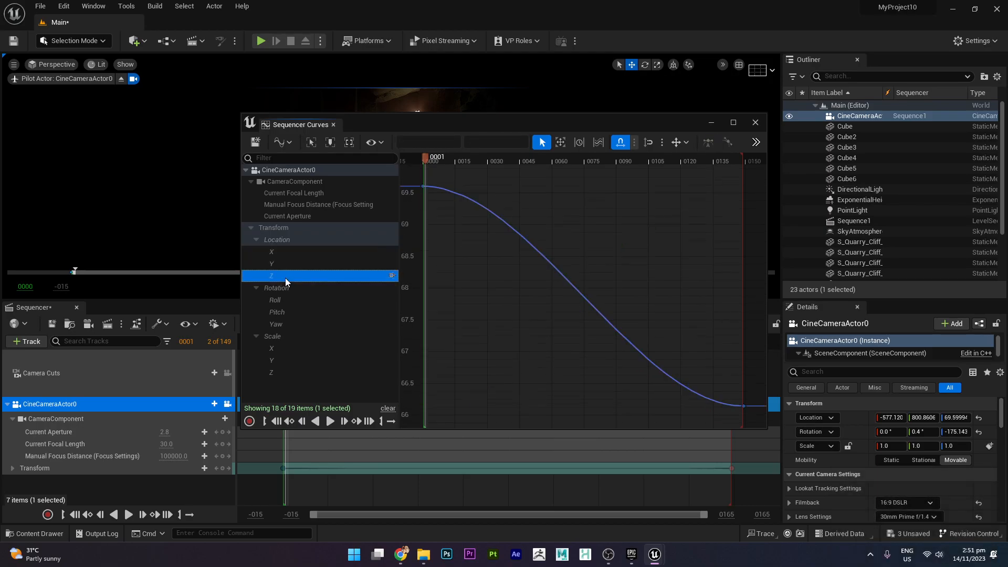
Check the camera's Scale and Rotation curves for stray keys or jumps
{"action": "left_click", "coordinate": [291, 346]}
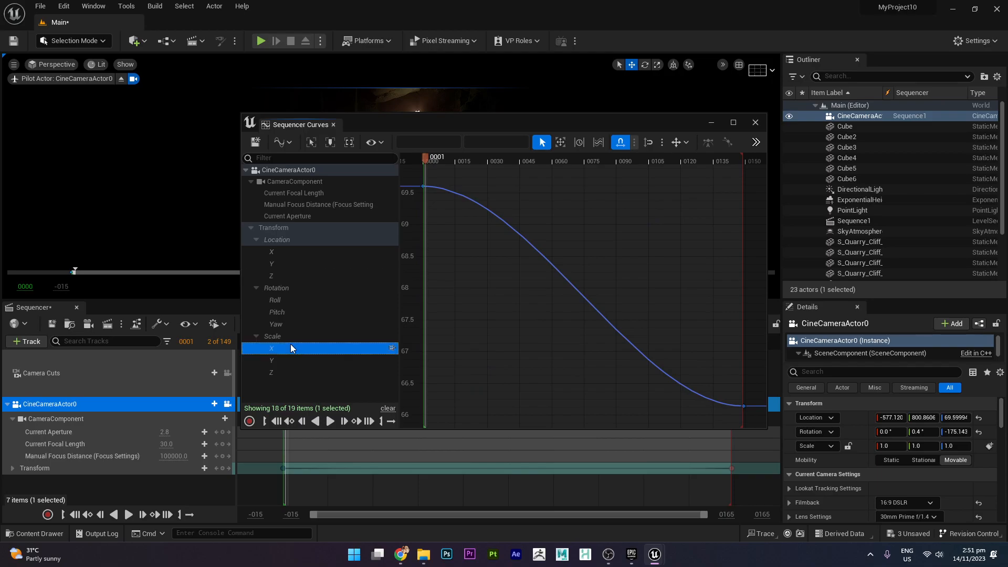
{"action": "left_click", "coordinate": [288, 361]}
{"action": "left_click", "coordinate": [285, 373]}
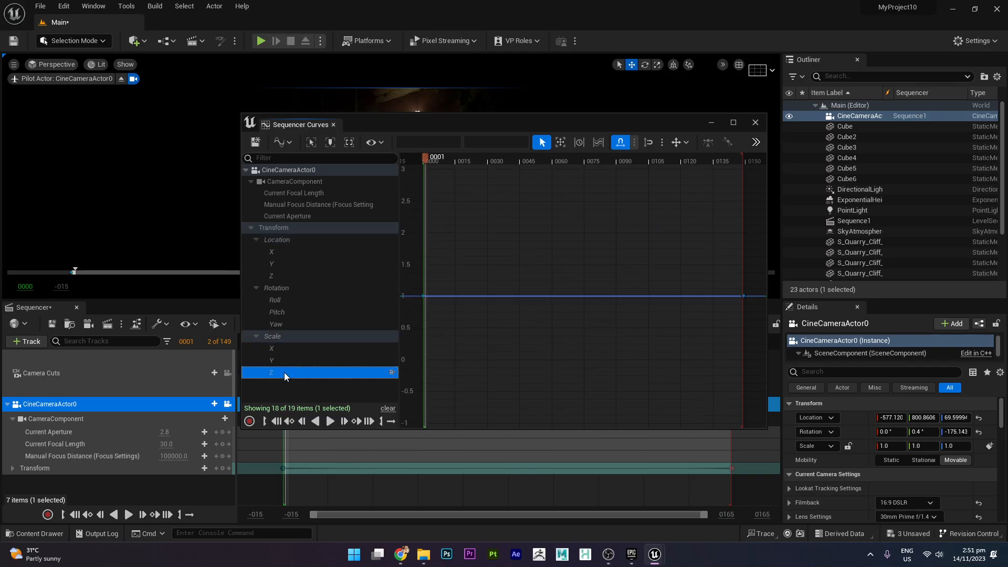
{"action": "left_click", "coordinate": [282, 301]}
{"action": "left_click", "coordinate": [285, 311]}
{"action": "left_click", "coordinate": [285, 324]}
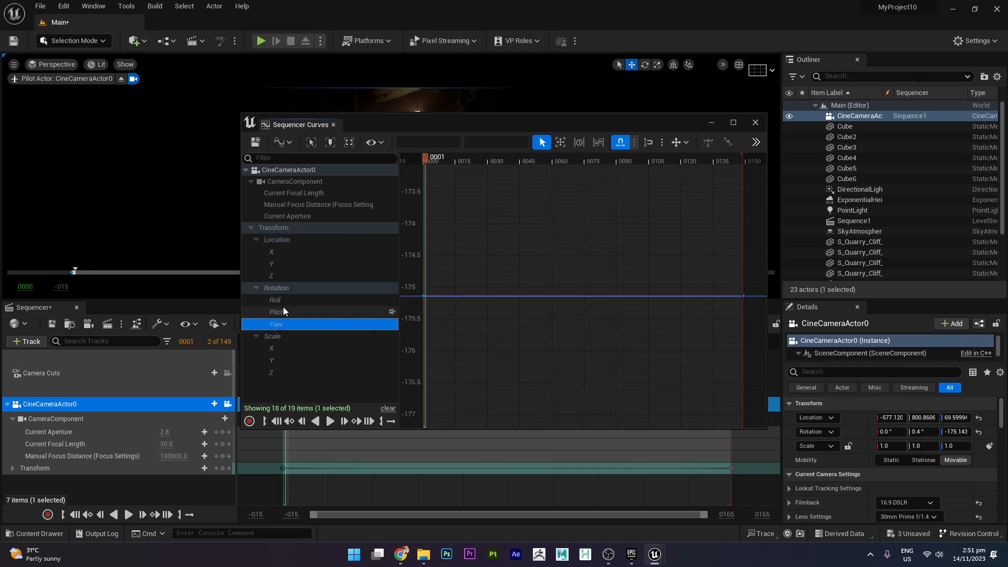
{"action": "left_click", "coordinate": [282, 299]}
Compare the Location X, Y and Z curves once more for smoothness, and close the Curve Editor
{"action": "left_click", "coordinate": [279, 251]}
{"action": "left_click", "coordinate": [280, 264]}
{"action": "left_click", "coordinate": [283, 276]}
{"action": "left_click", "coordinate": [285, 254]}
{"action": "left_click", "coordinate": [283, 264]}
{"action": "left_click", "coordinate": [285, 275]}
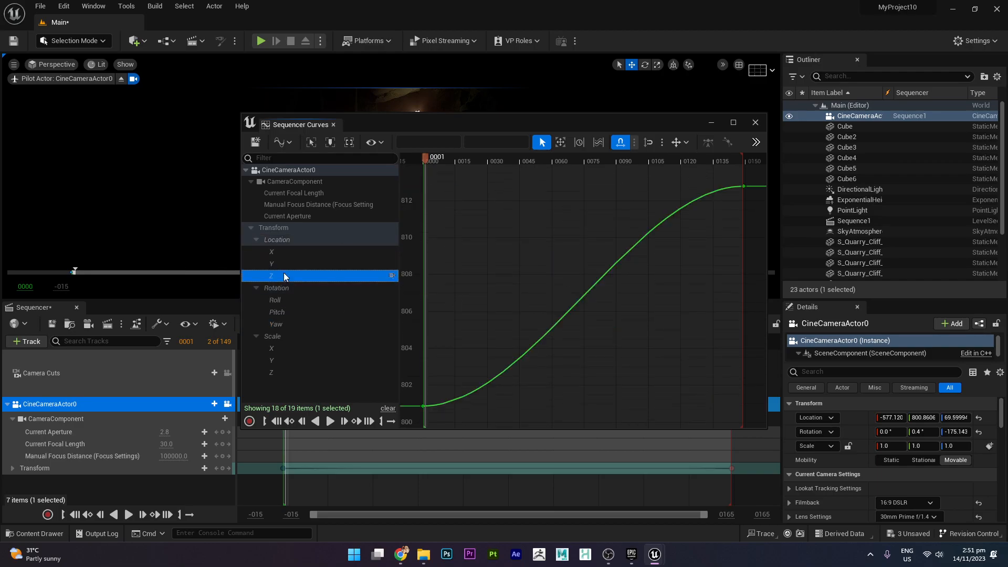
{"action": "left_click", "coordinate": [284, 264]}
{"action": "left_click", "coordinate": [285, 252]}
{"action": "left_click", "coordinate": [283, 264]}
{"action": "left_click", "coordinate": [284, 276]}
{"action": "left_click", "coordinate": [284, 264]}
{"action": "left_click", "coordinate": [285, 251]}
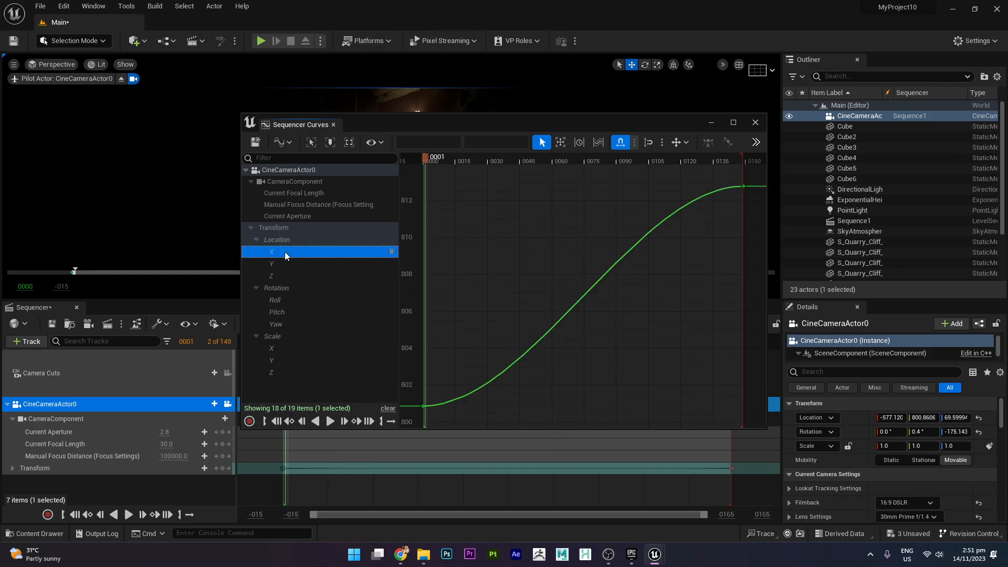
{"action": "left_click", "coordinate": [754, 123]}
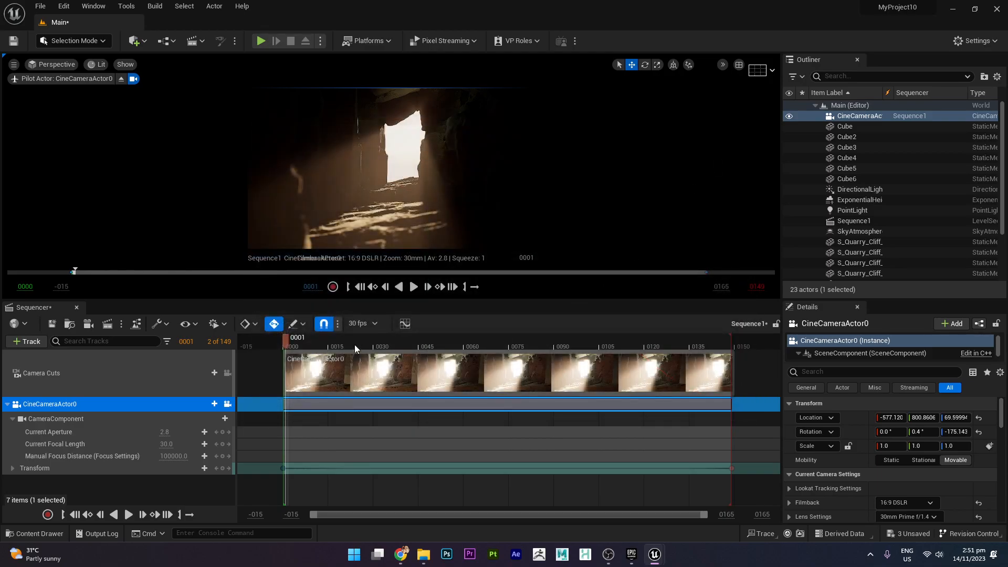
Extend the sequence's playback end and the CineCameraActor0 section to frame 150, and replay the camera motion
{"action": "left_click", "coordinate": [415, 286]}
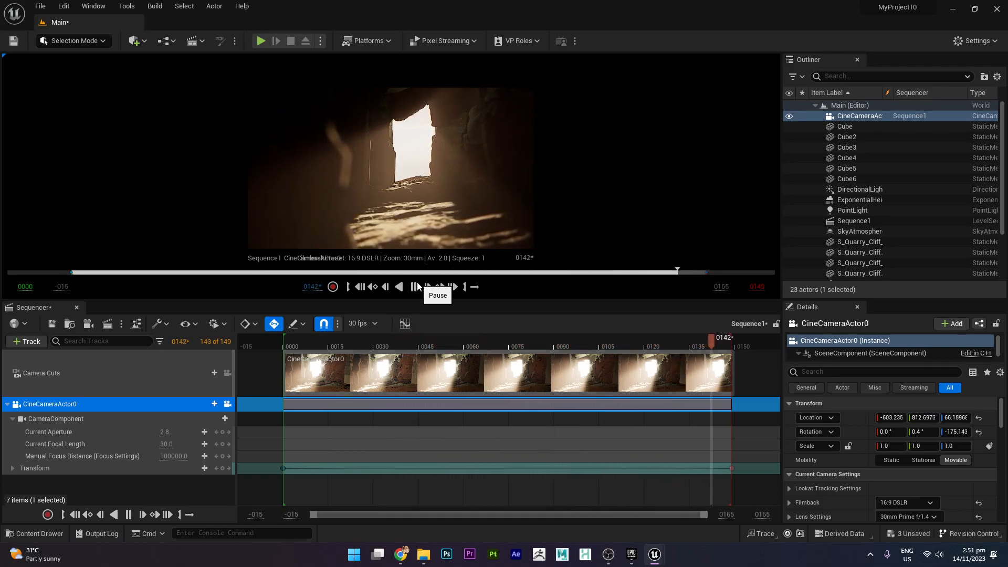
{"action": "left_click_drag", "start_coordinate": [730, 340], "coordinate": [331, 339]}
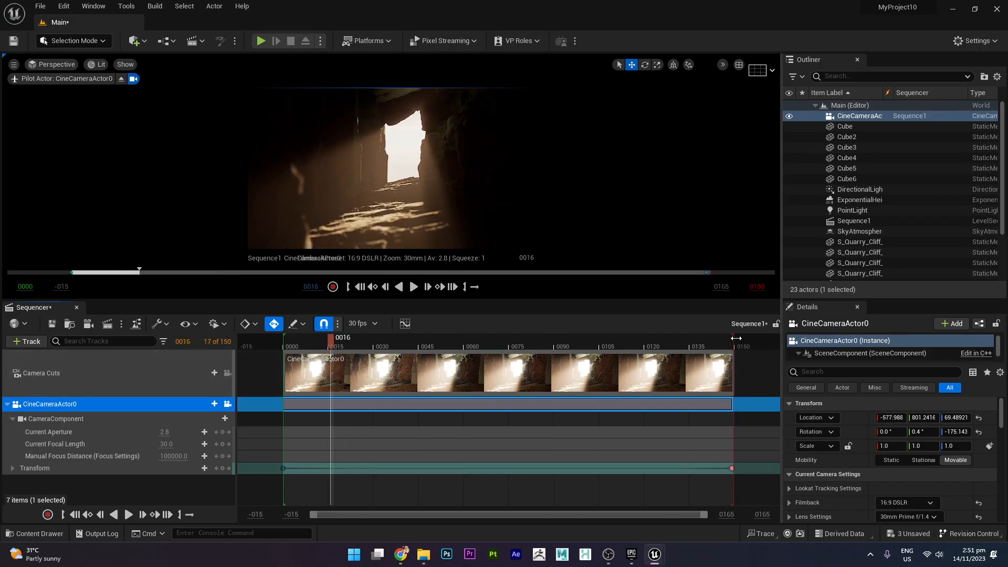
{"action": "left_click", "coordinate": [730, 404]}
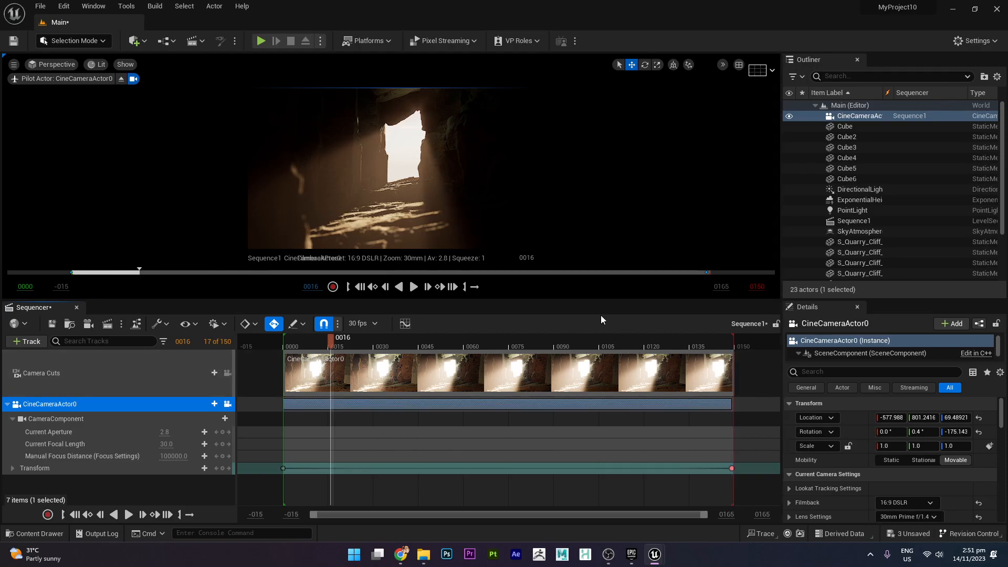
{"action": "left_click_drag", "start_coordinate": [729, 404], "coordinate": [753, 404]}
{"action": "key", "text": "space"}
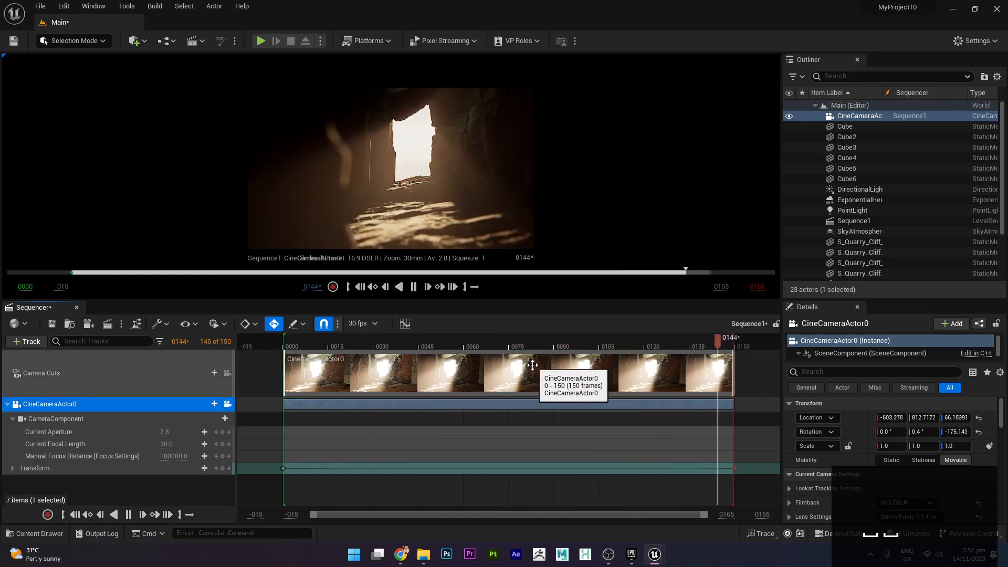
At frame 56, set the camera's Manual Focus Distance to about 165.58, and return the playhead to frame 1
{"action": "left_click_drag", "start_coordinate": [735, 339], "coordinate": [453, 357]}
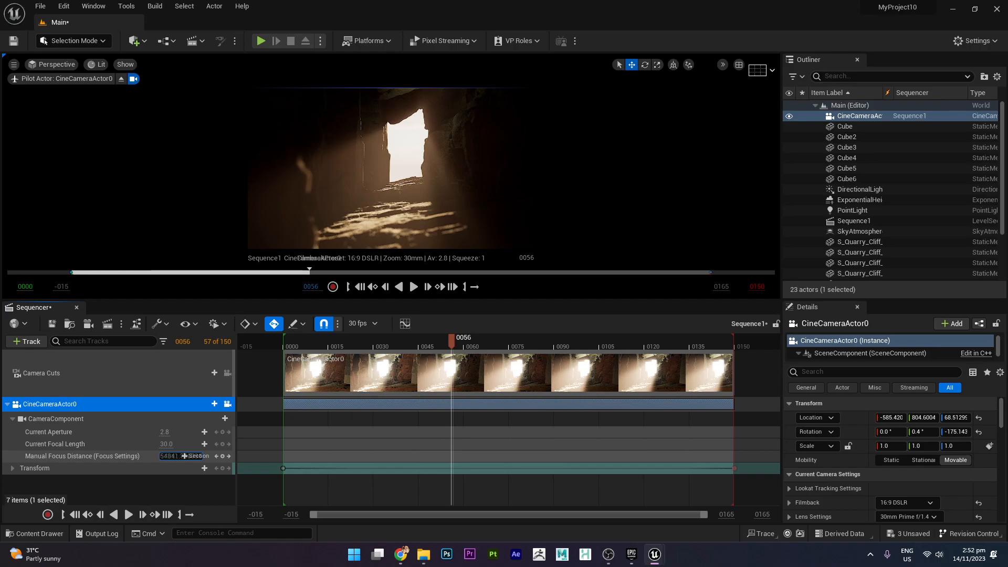
{"action": "left_click_drag", "start_coordinate": [183, 456], "coordinate": [169, 455]}
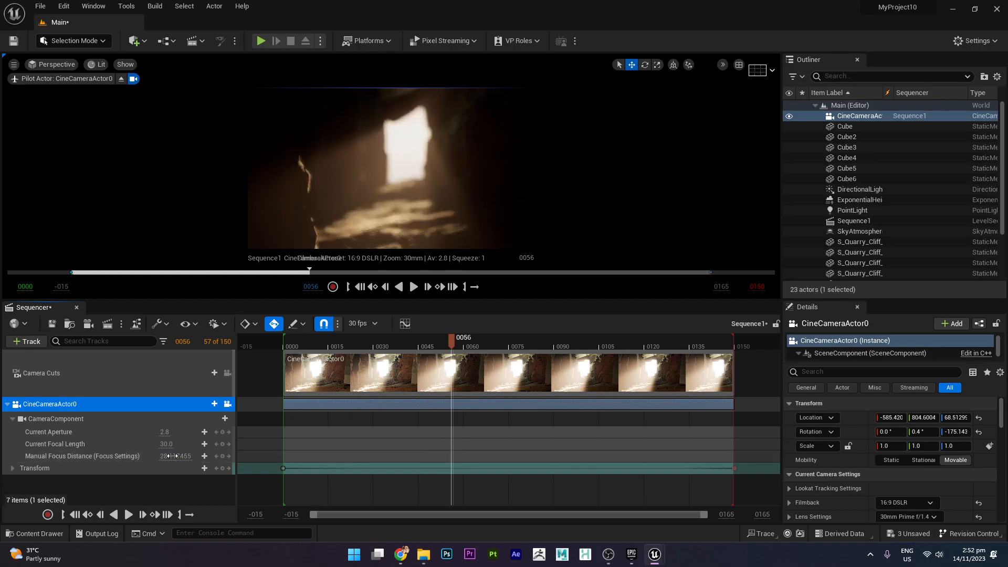
{"action": "left_click_drag", "start_coordinate": [172, 456], "coordinate": [184, 455]}
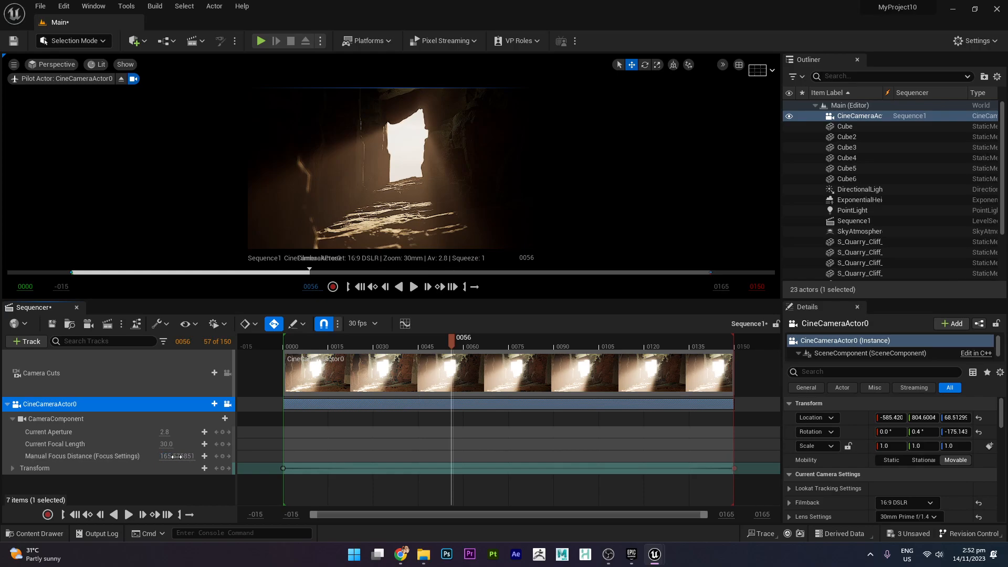
{"action": "left_click_drag", "start_coordinate": [450, 341], "coordinate": [287, 355]}
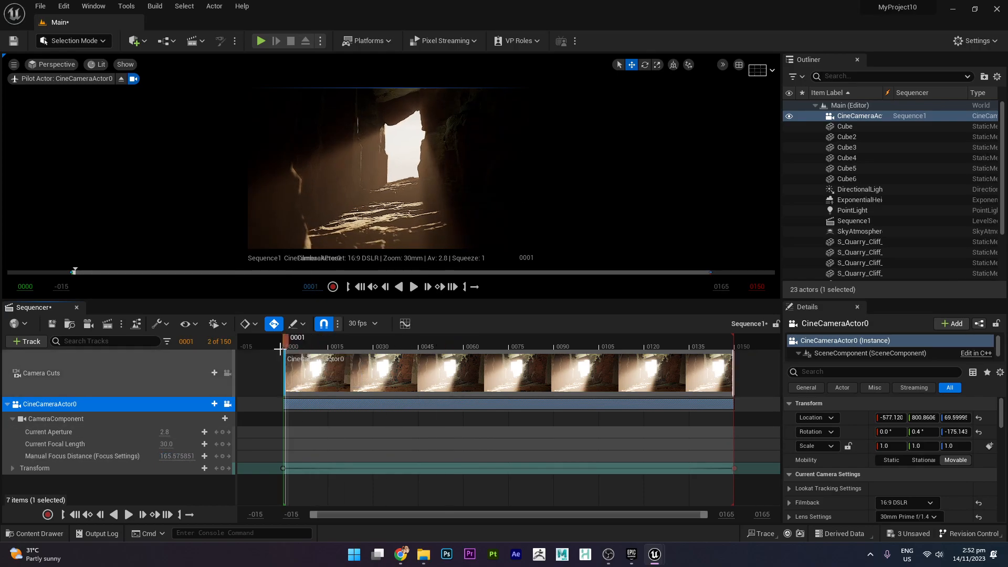
Key the camera's Manual Focus Distance at frame 0 with a value of about 51.59
{"action": "mouse_move", "coordinate": [184, 456]}
{"action": "left_mouse_down"}
{"action": "mouse_move", "coordinate": [168, 457]}
{"action": "mouse_move", "coordinate": [184, 457]}
{"action": "left_mouse_up"}
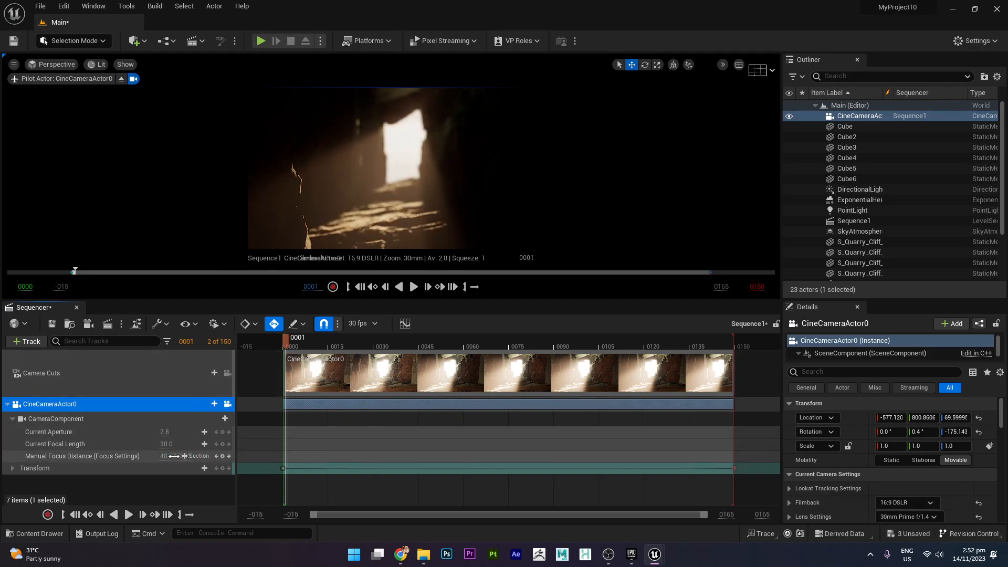
{"action": "left_click", "coordinate": [222, 456]}
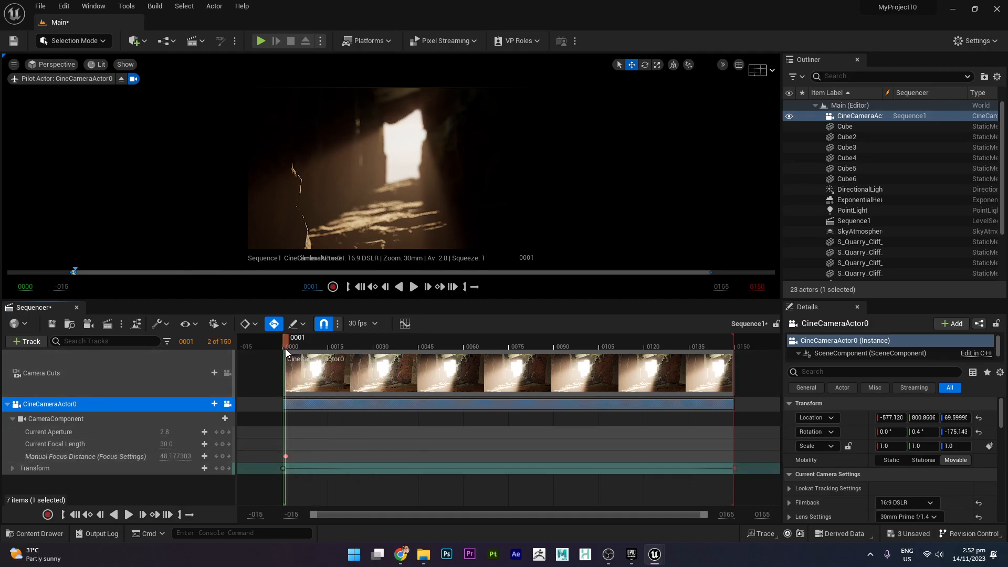
{"action": "left_click", "coordinate": [284, 457]}
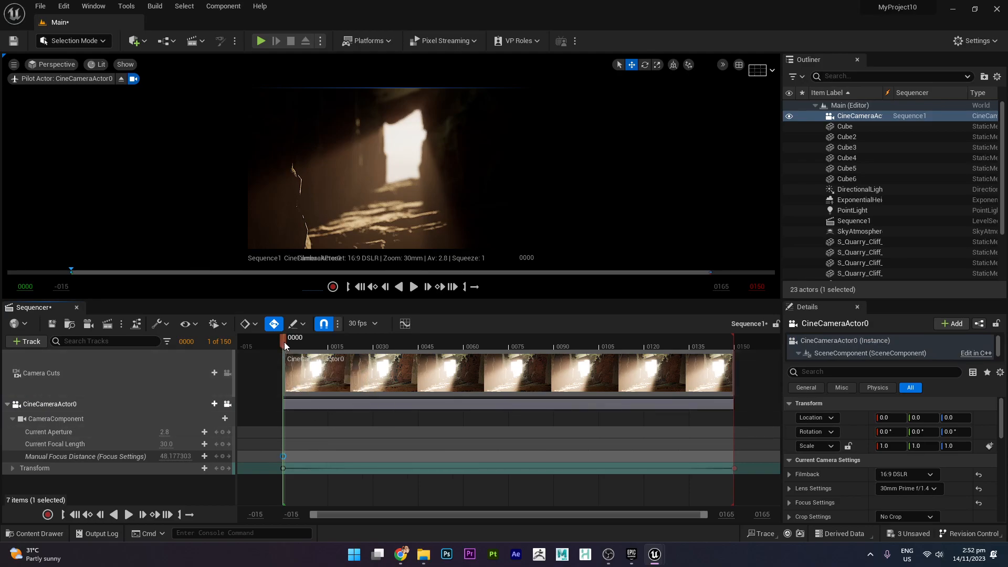
{"action": "mouse_move", "coordinate": [170, 456]}
{"action": "left_mouse_down"}
{"action": "mouse_move", "coordinate": [160, 456]}
{"action": "mouse_move", "coordinate": [171, 456]}
{"action": "left_mouse_up"}
Add a second Manual Focus Distance key at frame 67 that holds the same focus value
{"action": "left_click_drag", "start_coordinate": [300, 302], "coordinate": [293, 351]}
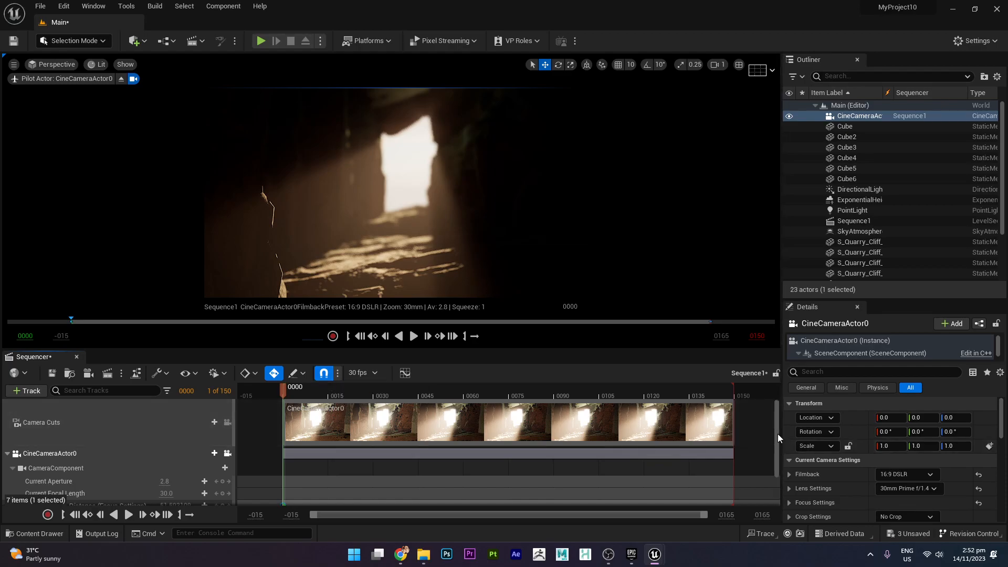
{"action": "scroll", "coordinate": [779, 438], "scroll_direction": "down", "scroll_amount": 2}
{"action": "left_click_drag", "start_coordinate": [284, 392], "coordinate": [487, 424]}
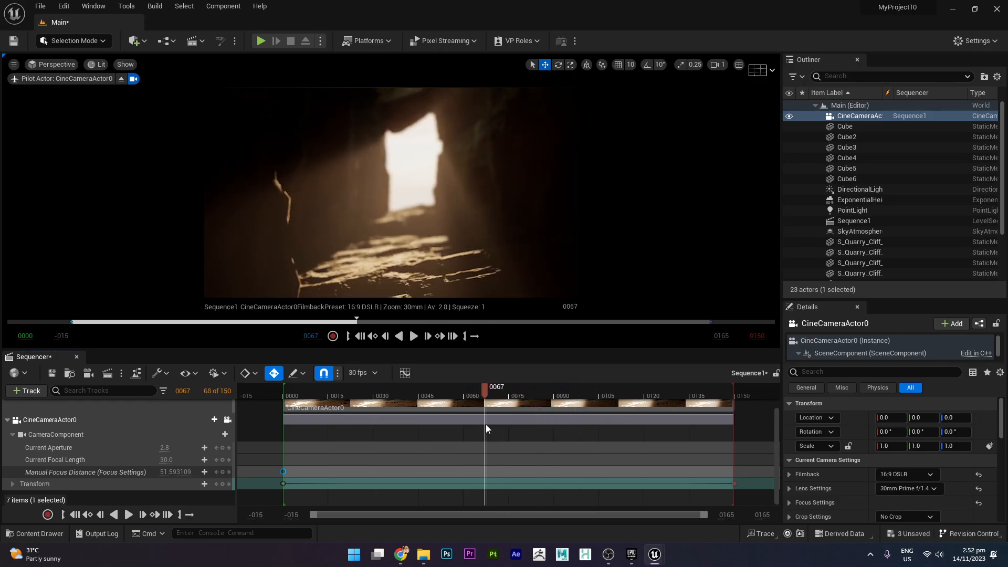
{"action": "left_click", "coordinate": [223, 472]}
At frame 124, set the camera's Manual Focus Distance to about 134.93
{"action": "left_click_drag", "start_coordinate": [483, 389], "coordinate": [660, 402]}
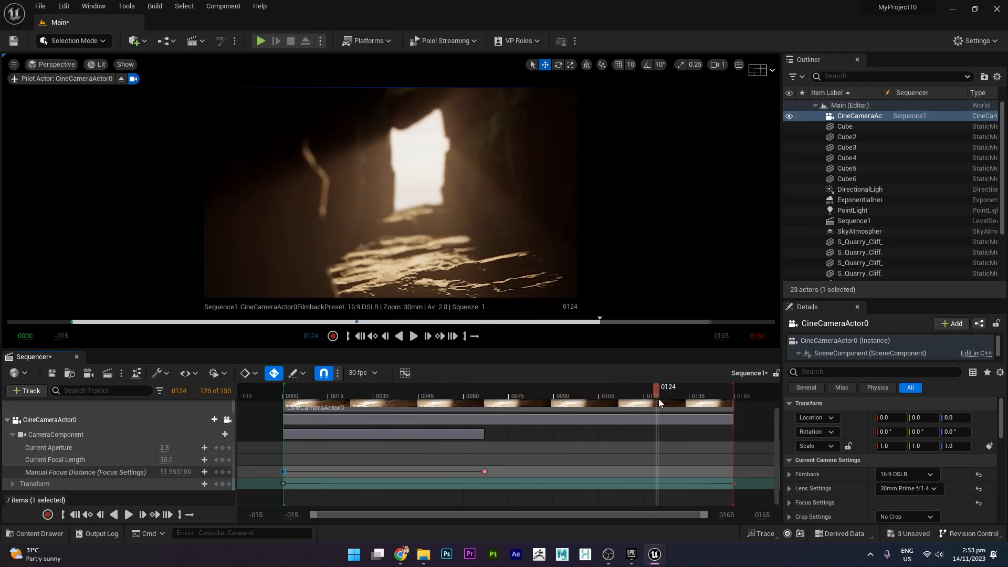
{"action": "mouse_move", "coordinate": [169, 473]}
{"action": "left_mouse_down"}
{"action": "mouse_move", "coordinate": [152, 473]}
{"action": "mouse_move", "coordinate": [184, 472]}
{"action": "left_mouse_up"}
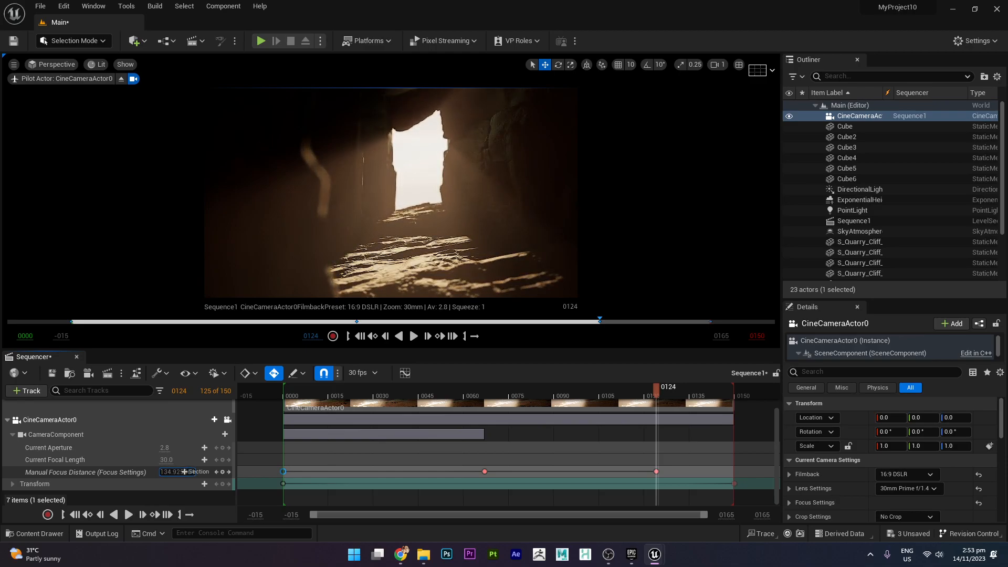
{"action": "left_click_drag", "start_coordinate": [184, 472], "coordinate": [184, 472]}
Play the sequence to review the focus pull, and return the playhead to frame 0
{"action": "left_click_drag", "start_coordinate": [658, 389], "coordinate": [285, 441]}
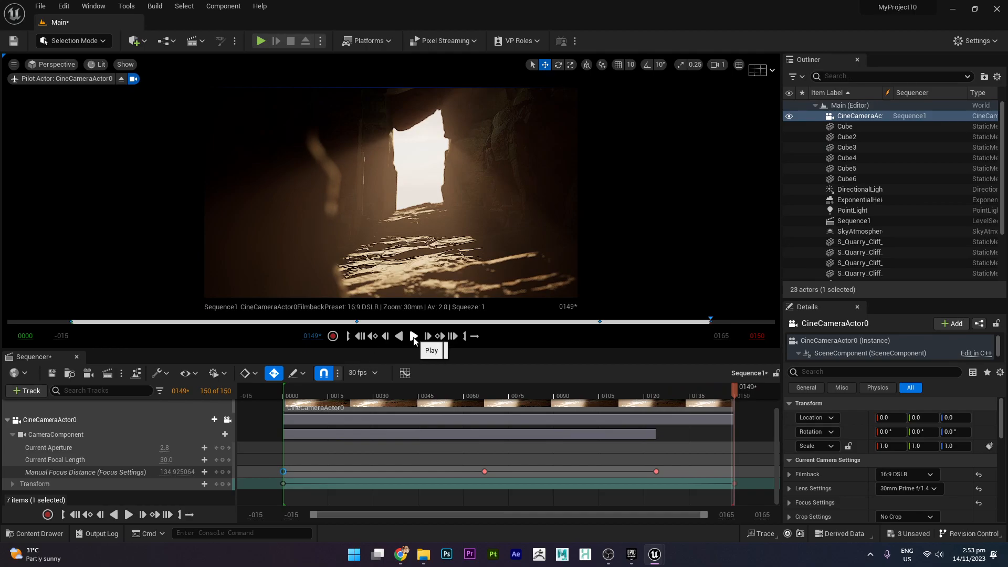
{"action": "left_click", "coordinate": [414, 336]}
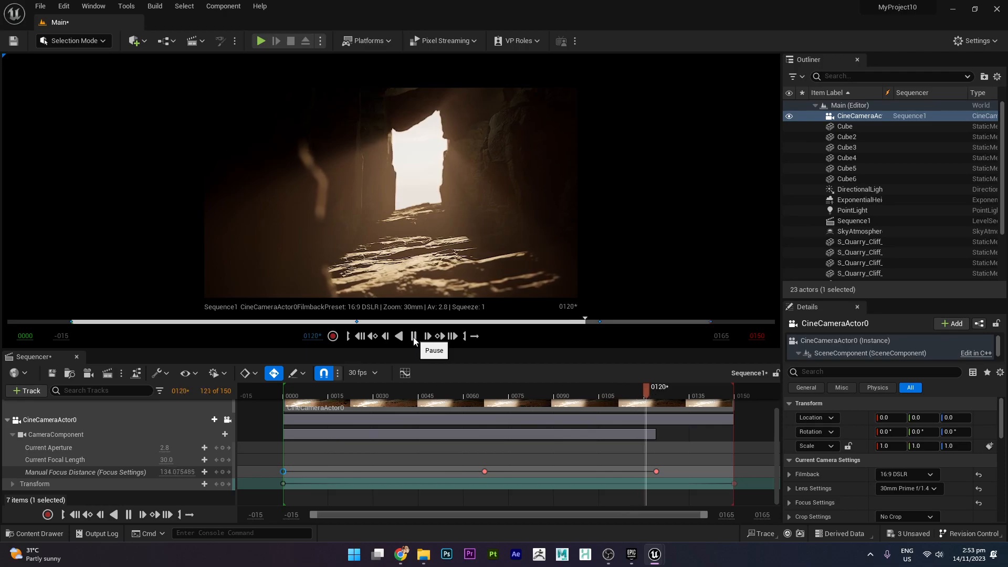
{"action": "left_click", "coordinate": [414, 336]}
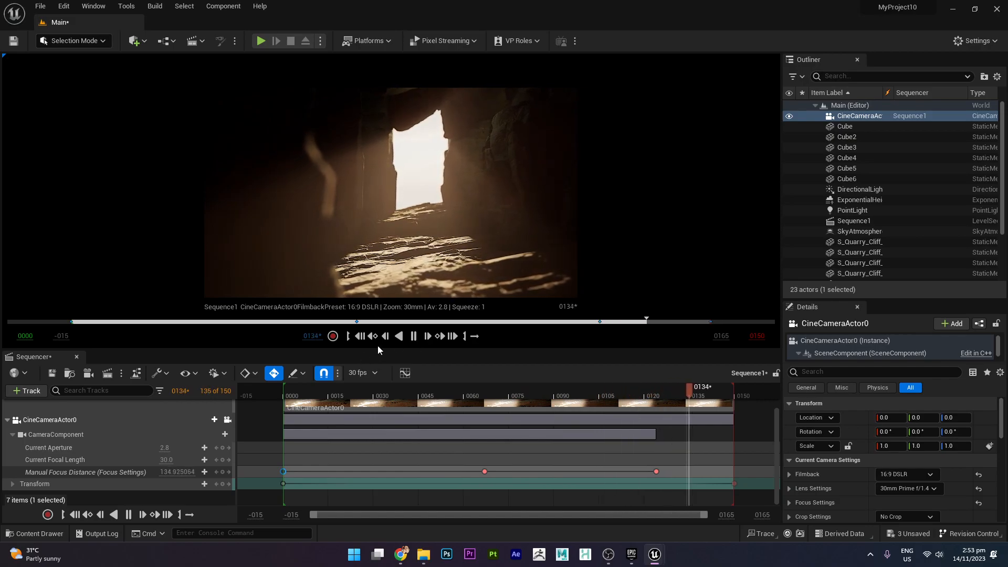
{"action": "left_click", "coordinate": [414, 340]}
{"action": "left_click", "coordinate": [414, 338]}
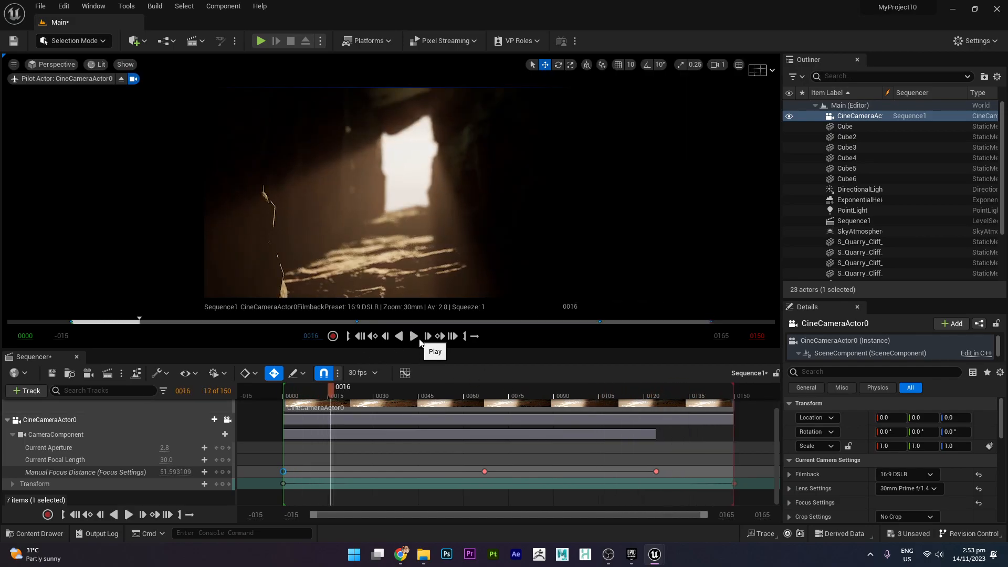
{"action": "left_click_drag", "start_coordinate": [332, 391], "coordinate": [284, 393]}
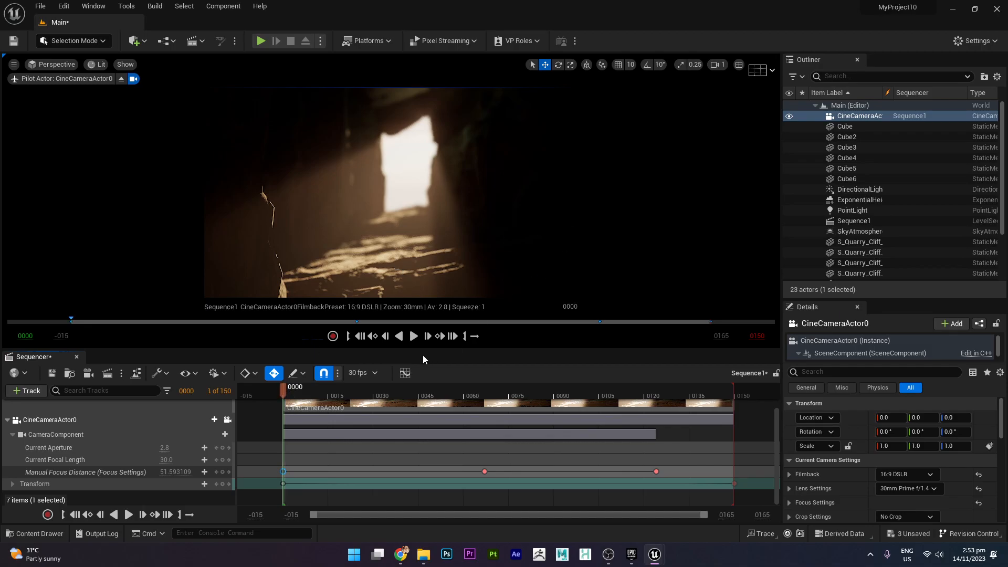
Collapse the CineCameraActor0 tracks and add the DirectionalLight to the sequence
{"action": "left_click_drag", "start_coordinate": [428, 350], "coordinate": [453, 288]}
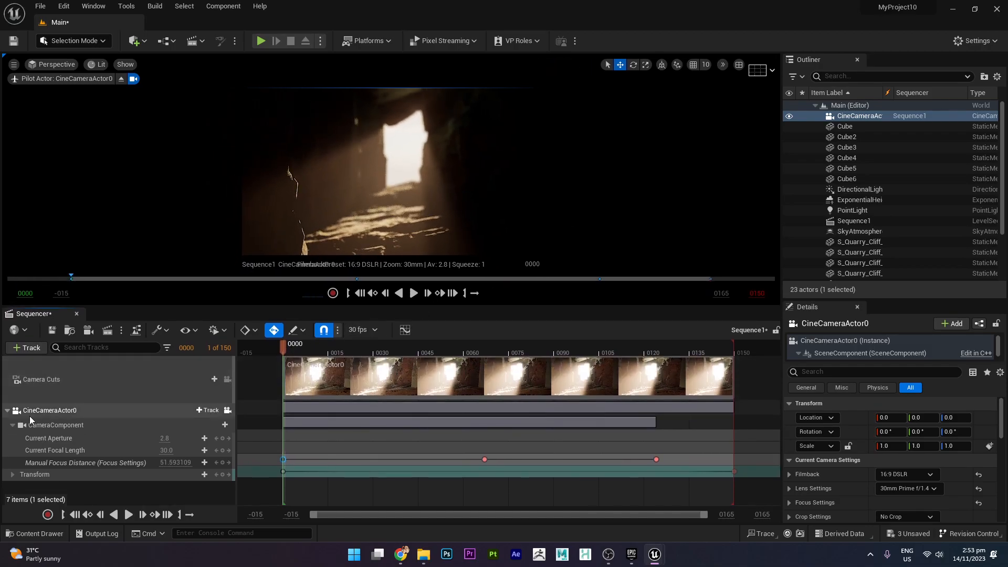
{"action": "left_click", "coordinate": [7, 411]}
{"action": "left_click", "coordinate": [91, 455]}
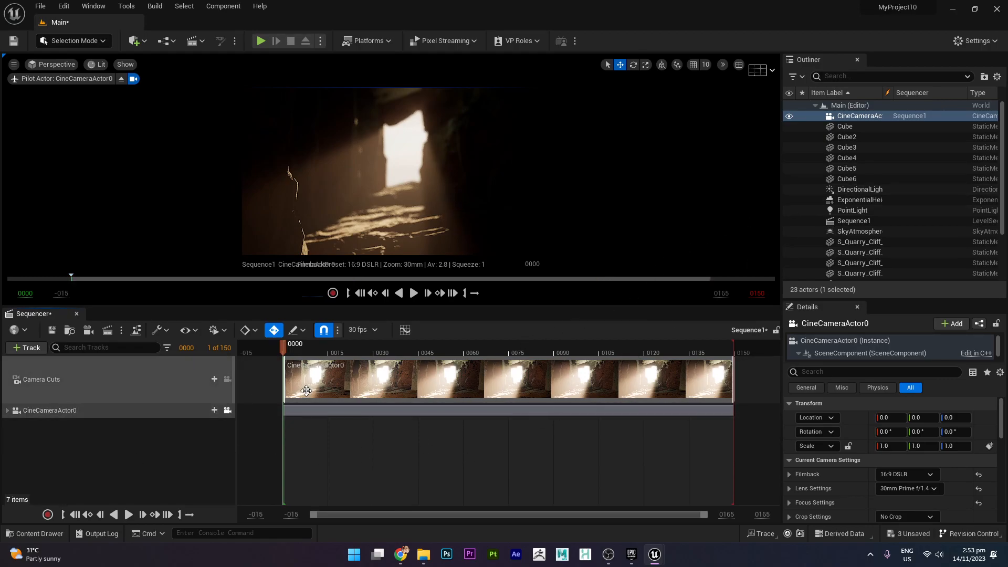
{"action": "left_click", "coordinate": [872, 190]}
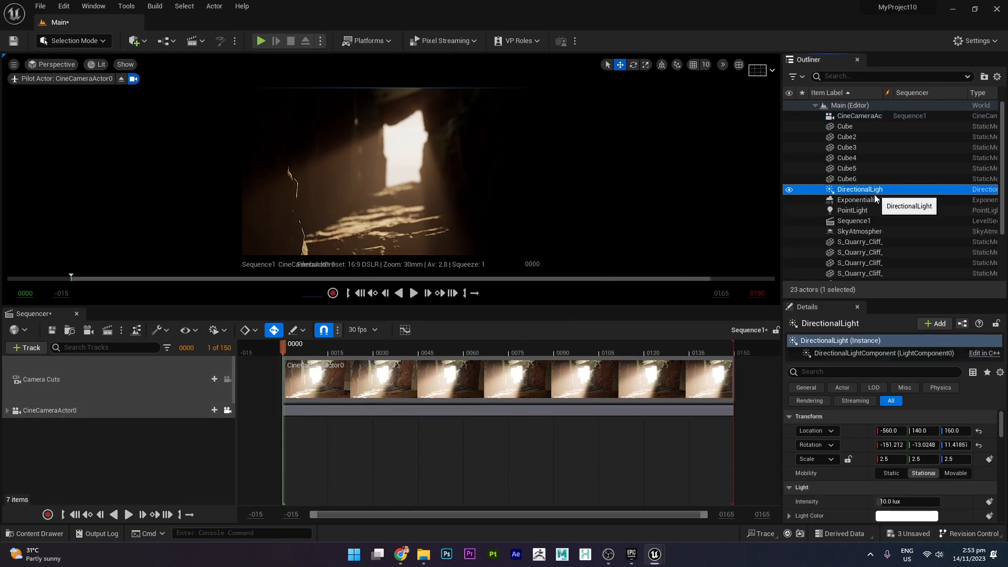
{"action": "left_click_drag", "start_coordinate": [863, 191], "coordinate": [384, 450]}
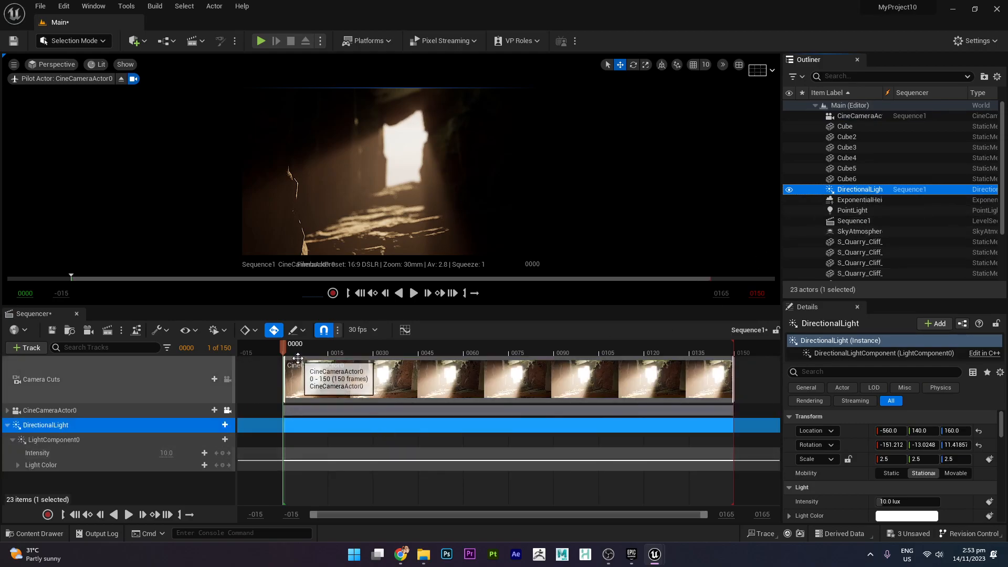
{"action": "left_click_drag", "start_coordinate": [277, 306], "coordinate": [274, 266]}
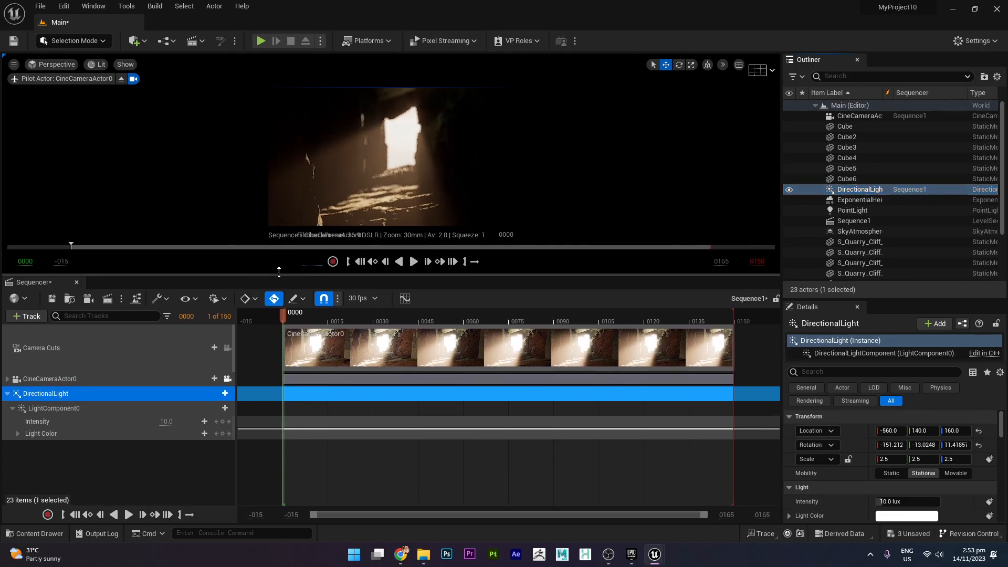
{"action": "left_click_drag", "start_coordinate": [285, 307], "coordinate": [286, 336]}
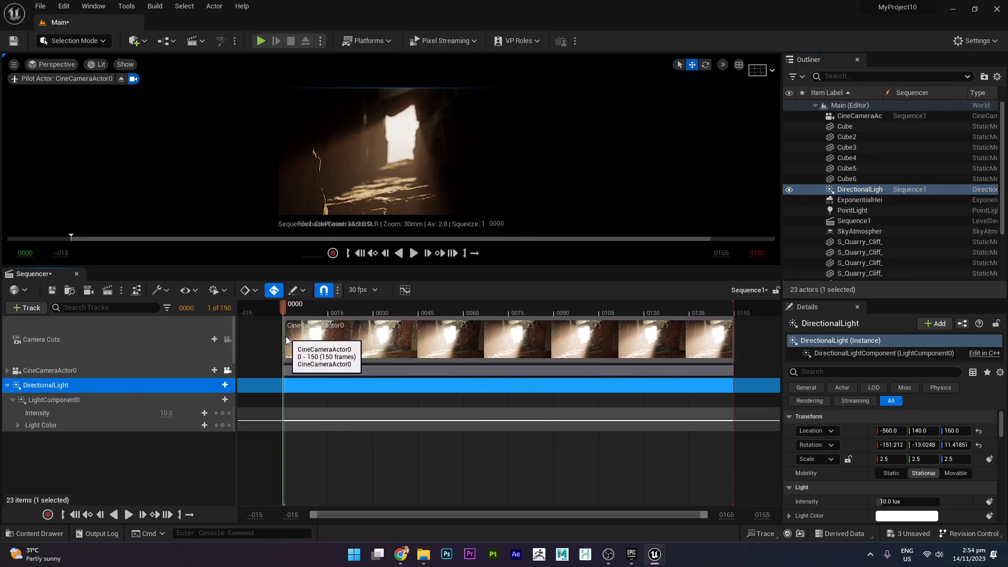
Examine the Intensity and Light Color tracks under the DirectionalLight's LightComponent0
{"action": "left_click", "coordinate": [19, 425]}
{"action": "left_click", "coordinate": [19, 425]}
{"action": "left_click", "coordinate": [12, 402]}
{"action": "left_click", "coordinate": [12, 402]}
{"action": "left_click", "coordinate": [13, 401]}
{"action": "left_click", "coordinate": [12, 402]}
{"action": "left_click", "coordinate": [12, 402]}
{"action": "left_click", "coordinate": [12, 400]}
{"action": "left_click", "coordinate": [12, 401]}
{"action": "left_click", "coordinate": [12, 400]}
{"action": "left_click", "coordinate": [11, 401]}
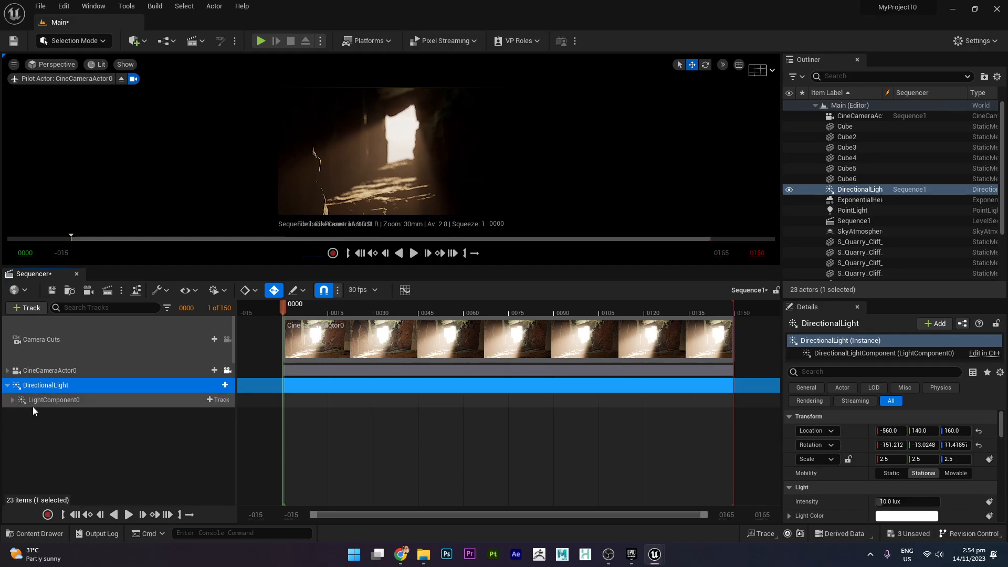
{"action": "left_click", "coordinate": [12, 400]}
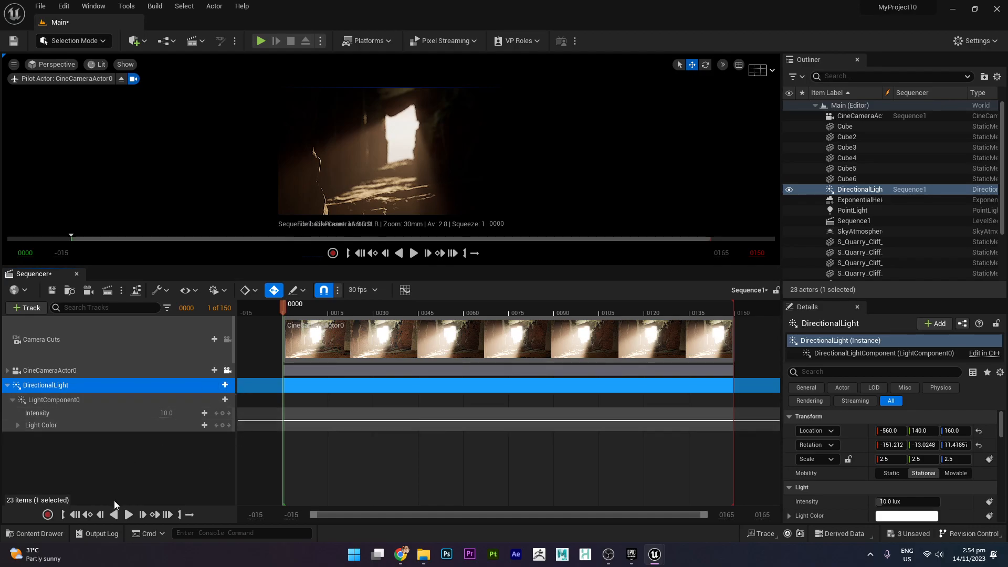
Add a Transform track to the DirectionalLight and key it at frames 0 and 150
{"action": "left_click", "coordinate": [220, 386]}
{"action": "left_click", "coordinate": [220, 386]}
{"action": "left_click", "coordinate": [225, 385]}
{"action": "left_click", "coordinate": [225, 386]}
{"action": "left_click", "coordinate": [222, 385]}
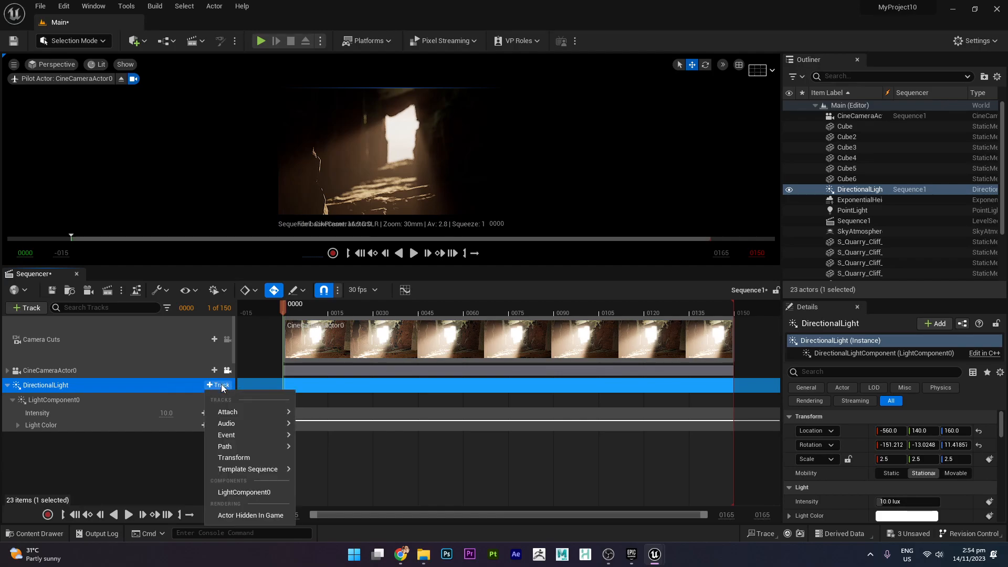
{"action": "left_click", "coordinate": [254, 459]}
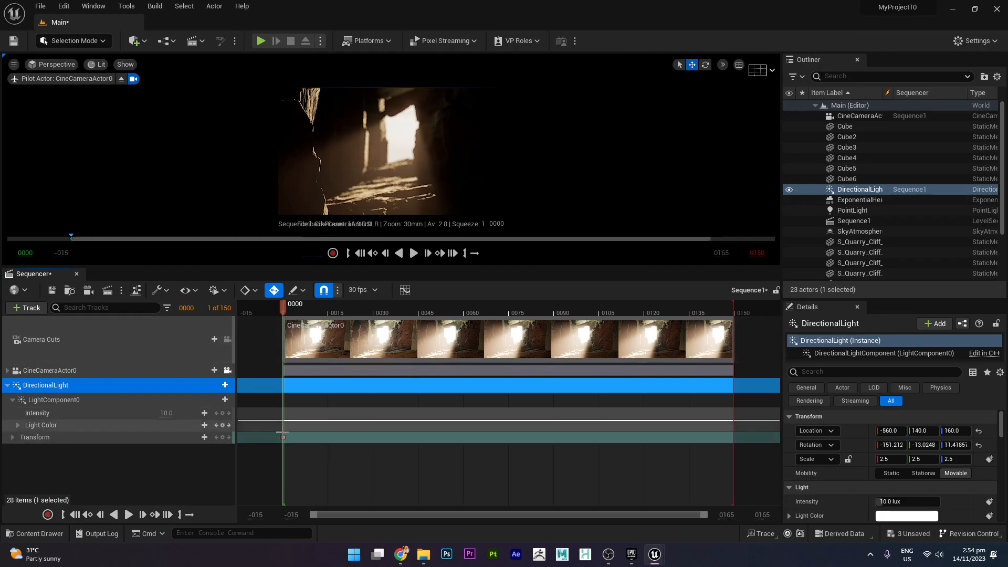
{"action": "left_click_drag", "start_coordinate": [281, 308], "coordinate": [736, 336]}
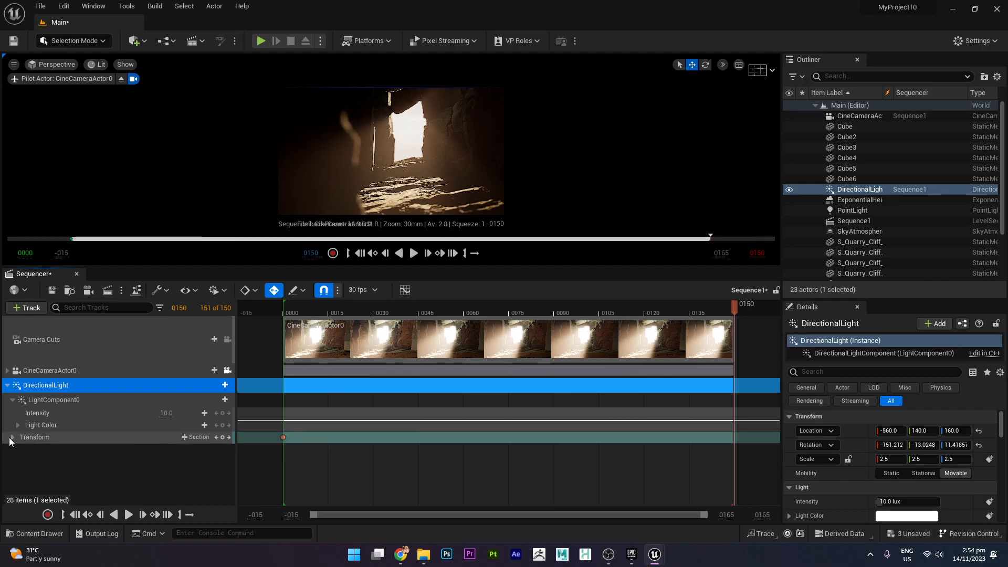
{"action": "left_click", "coordinate": [227, 438]}
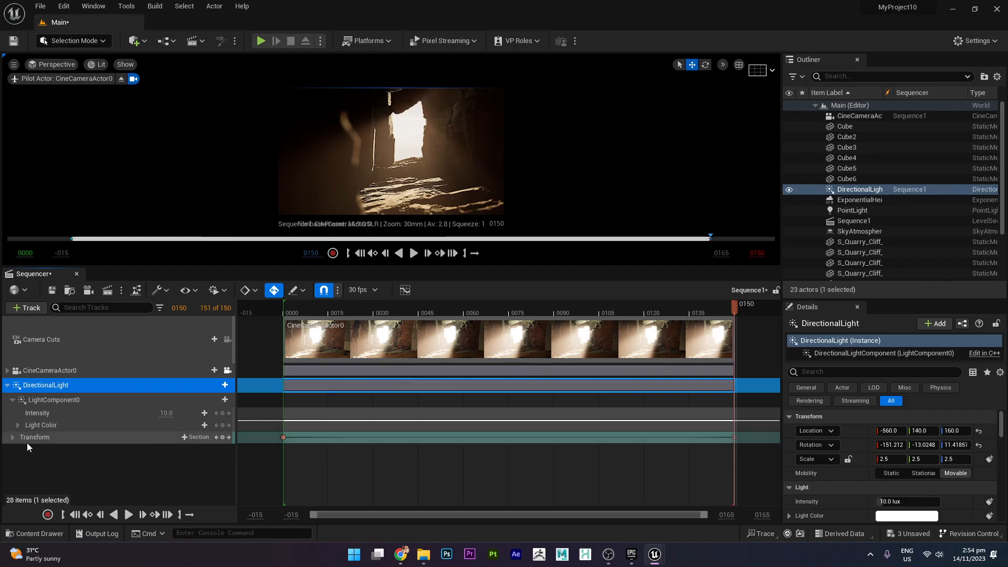
At frame 150, set the DirectionalLight's rotation Roll to about 309.60, and undo the trial change to its Pitch
{"action": "left_click", "coordinate": [13, 437]}
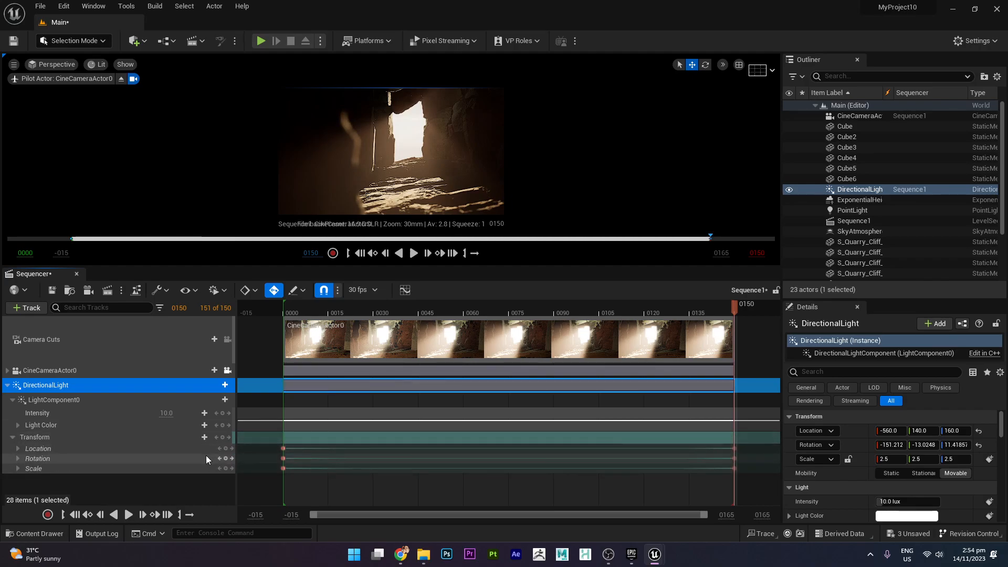
{"action": "left_click", "coordinate": [18, 459]}
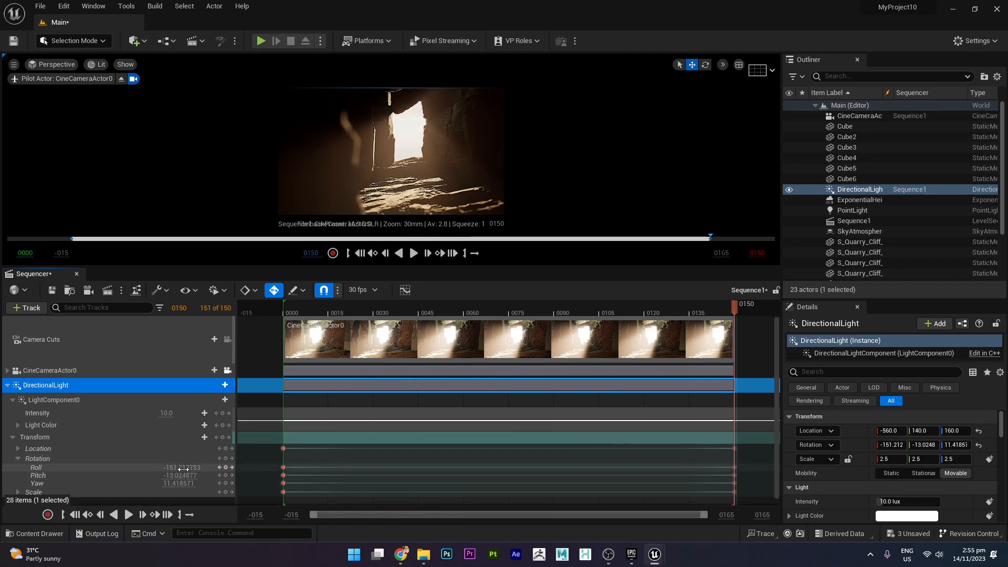
{"action": "mouse_move", "coordinate": [175, 467]}
{"action": "left_mouse_down"}
{"action": "mouse_move", "coordinate": [157, 467]}
{"action": "mouse_move", "coordinate": [200, 478]}
{"action": "mouse_move", "coordinate": [178, 483]}
{"action": "left_mouse_up"}
{"action": "key", "text": "ctrl+z"}
{"action": "left_click", "coordinate": [189, 499]}
{"action": "key", "text": "ctrl+z"}
{"action": "key", "text": "ctrl+z"}
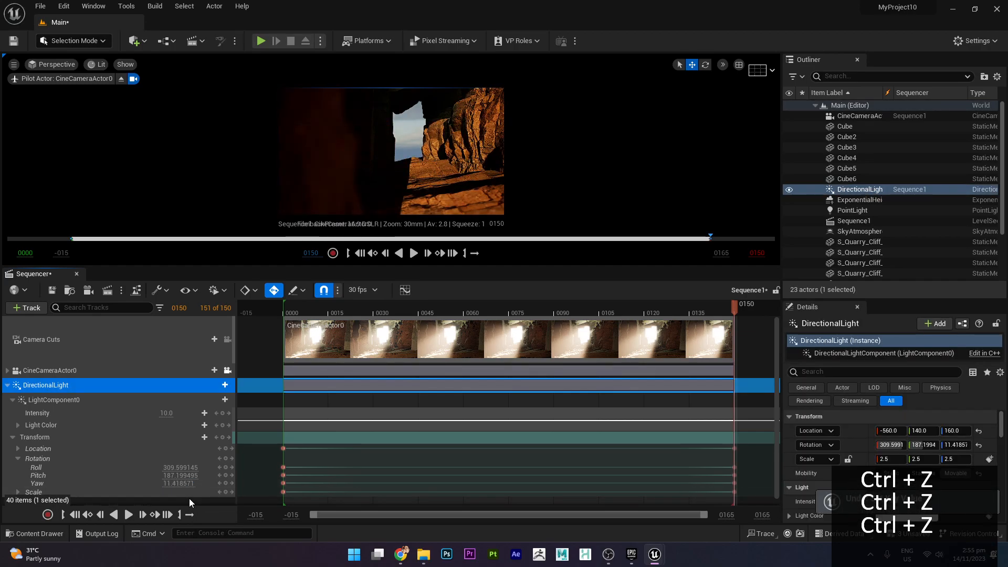
{"action": "key", "text": "ctrl+z"}
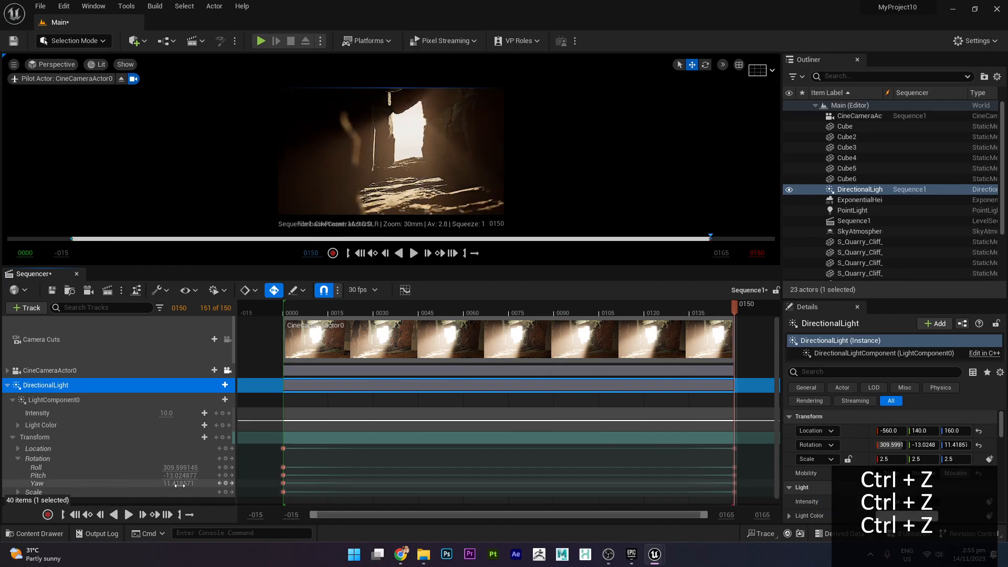
Preview the light sweep with an end Yaw of about 15.02, and raise that end Yaw to about 18.62
{"action": "mouse_move", "coordinate": [180, 486]}
{"action": "left_mouse_down"}
{"action": "mouse_move", "coordinate": [199, 486]}
{"action": "mouse_move", "coordinate": [190, 486]}
{"action": "left_mouse_up"}
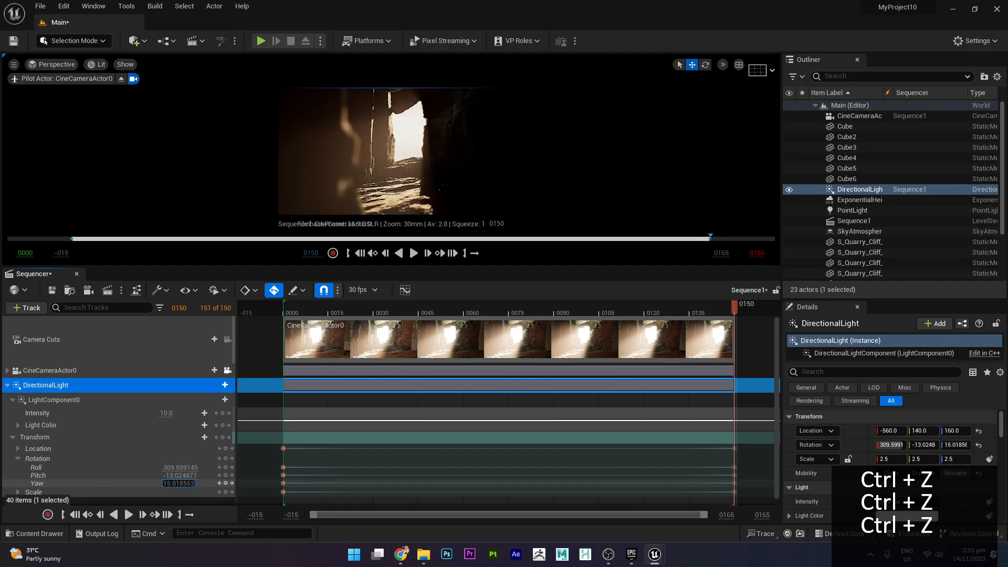
{"action": "left_click_drag", "start_coordinate": [734, 311], "coordinate": [272, 327]}
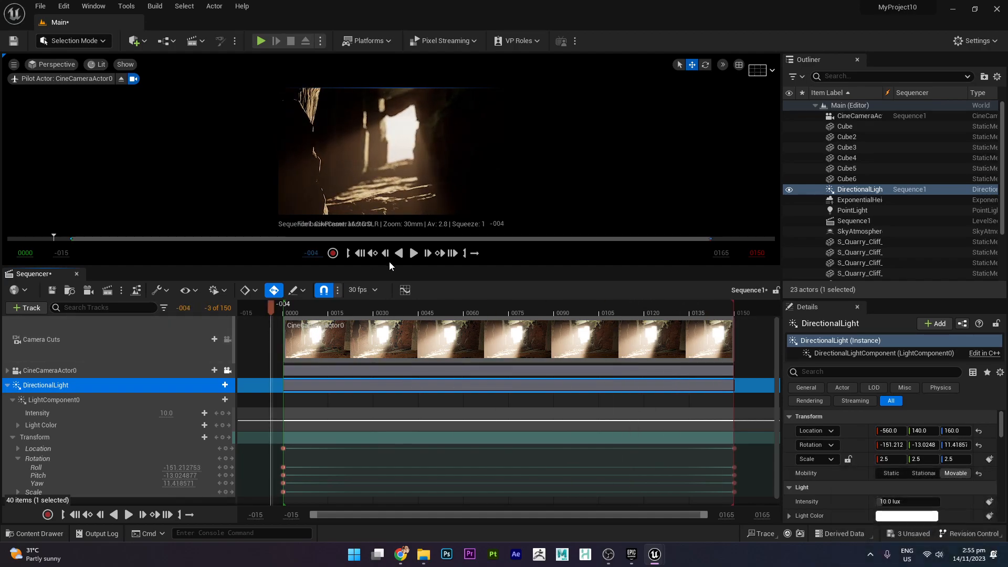
{"action": "left_click", "coordinate": [414, 254]}
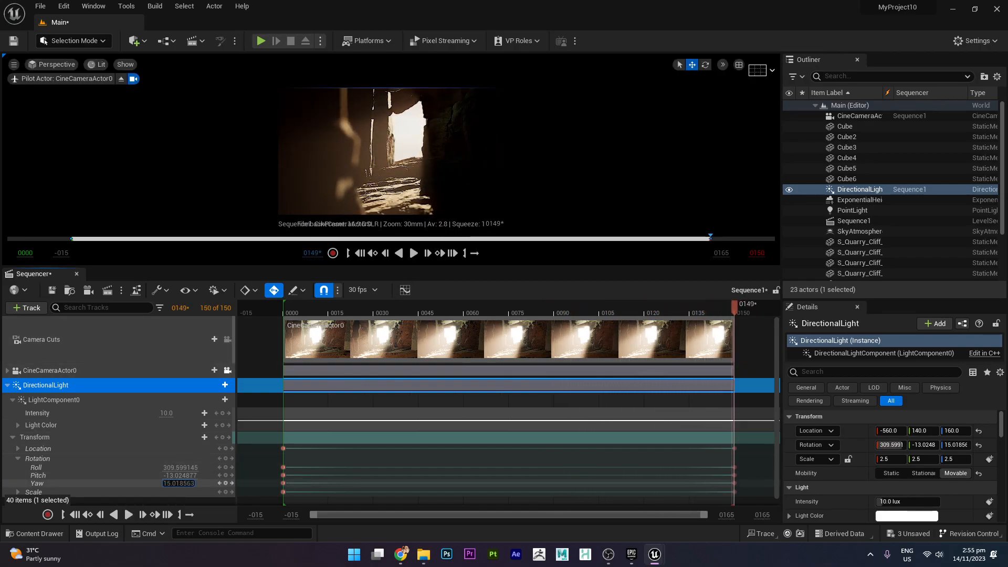
{"action": "left_click_drag", "start_coordinate": [179, 483], "coordinate": [182, 483]}
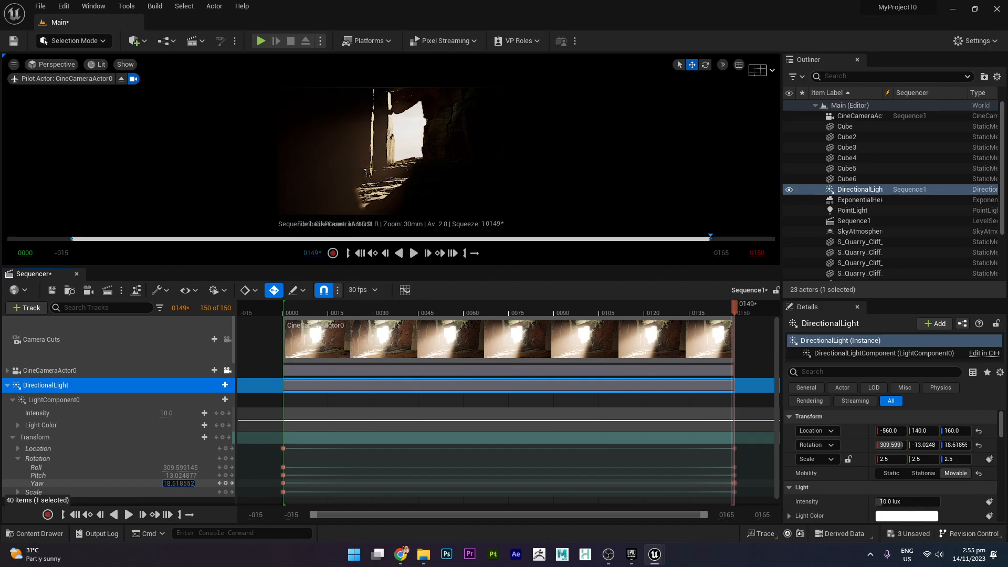
Try a Yaw of 0 for the DirectionalLight at frame 150, and replay the sequence from the start
{"action": "mouse_move", "coordinate": [734, 307]}
{"action": "left_mouse_down"}
{"action": "mouse_move", "coordinate": [405, 310]}
{"action": "mouse_move", "coordinate": [301, 327]}
{"action": "mouse_move", "coordinate": [647, 315]}
{"action": "mouse_move", "coordinate": [733, 326]}
{"action": "left_mouse_up"}
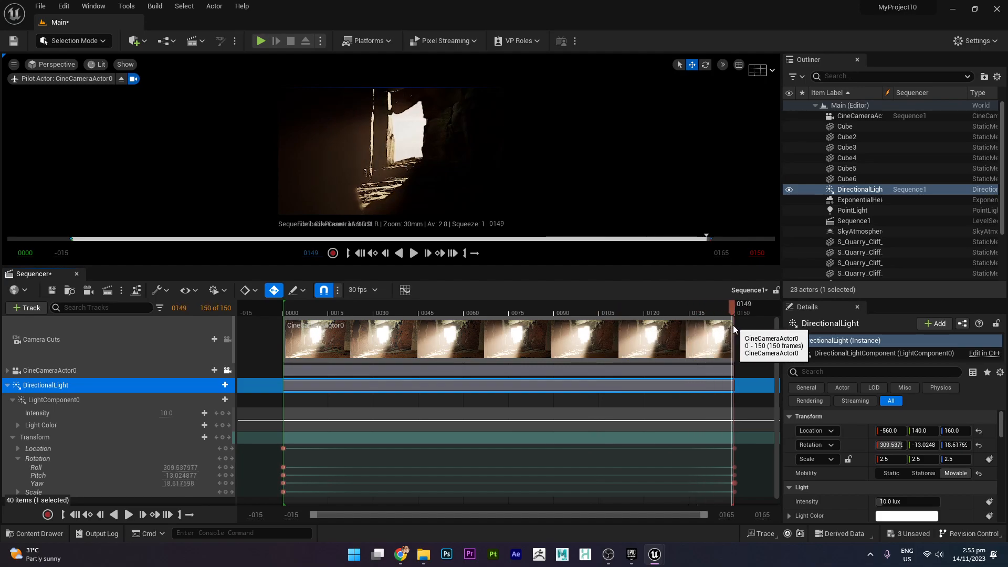
{"action": "left_click_drag", "start_coordinate": [181, 483], "coordinate": [171, 483]}
{"action": "type", "text": "0"}
{"action": "key", "text": "Return"}
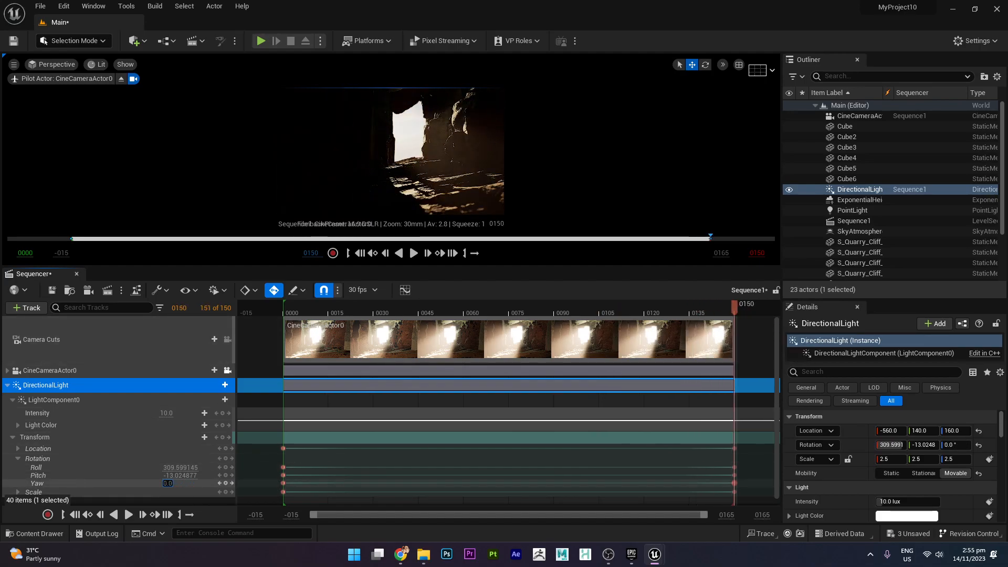
{"action": "left_click_drag", "start_coordinate": [734, 315], "coordinate": [271, 315]}
{"action": "left_click", "coordinate": [414, 255]}
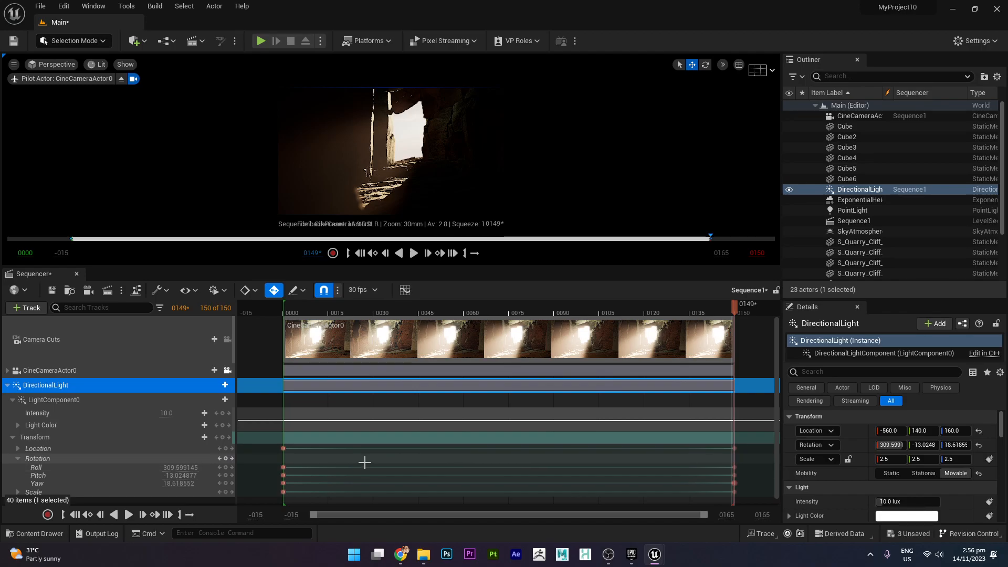
Collapse the DirectionalLight's Transform track and scrub between the start and frame 150 to compare the lighting
{"action": "left_click", "coordinate": [734, 493]}
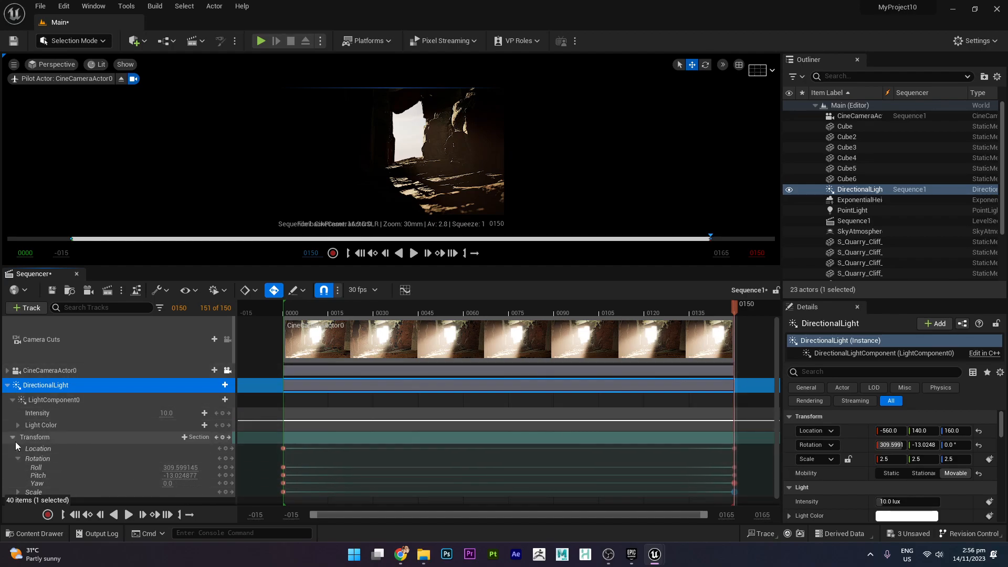
{"action": "left_click", "coordinate": [14, 441]}
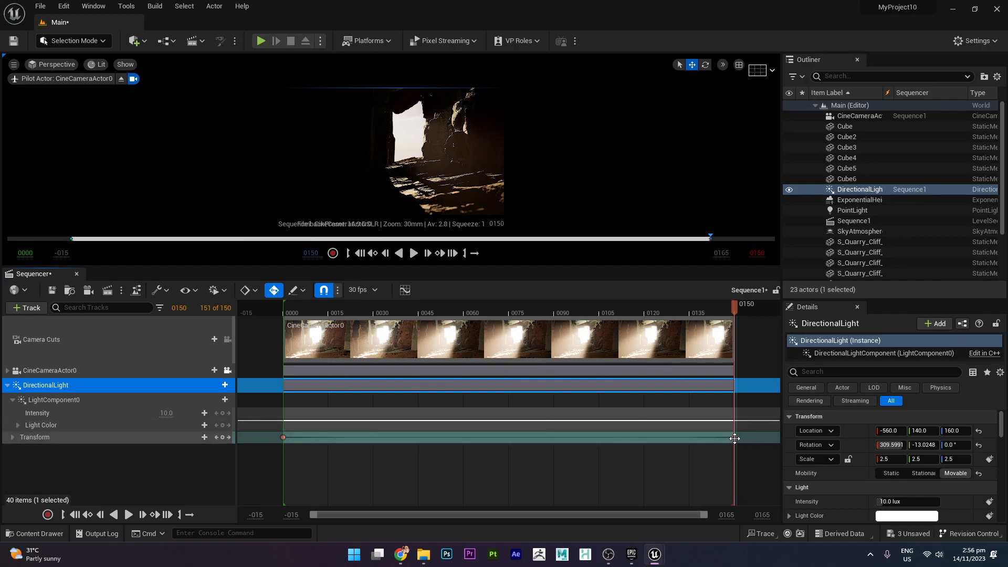
{"action": "left_click_drag", "start_coordinate": [712, 439], "coordinate": [738, 437]}
{"action": "left_click_drag", "start_coordinate": [703, 307], "coordinate": [284, 339]}
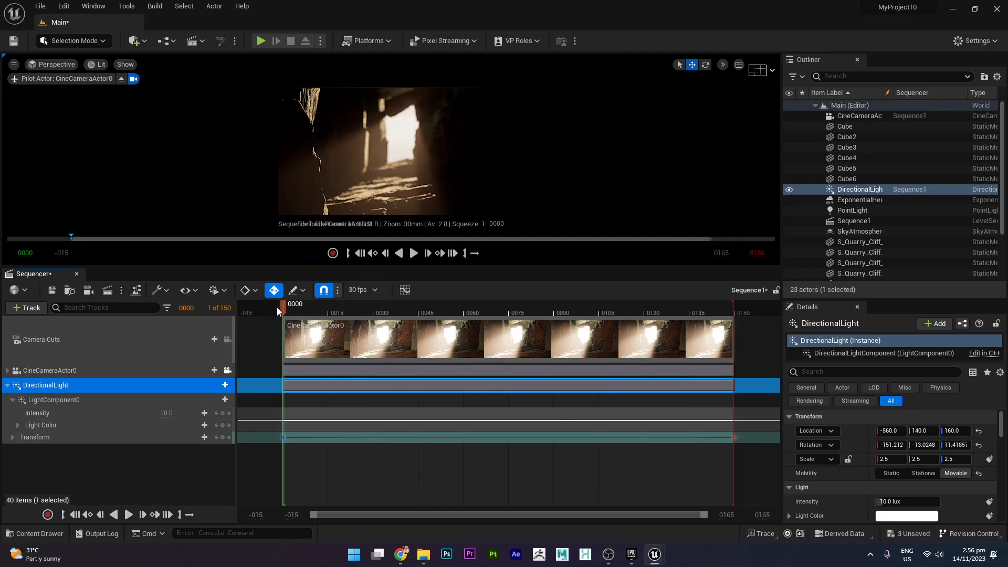
{"action": "left_click_drag", "start_coordinate": [281, 307], "coordinate": [744, 328]}
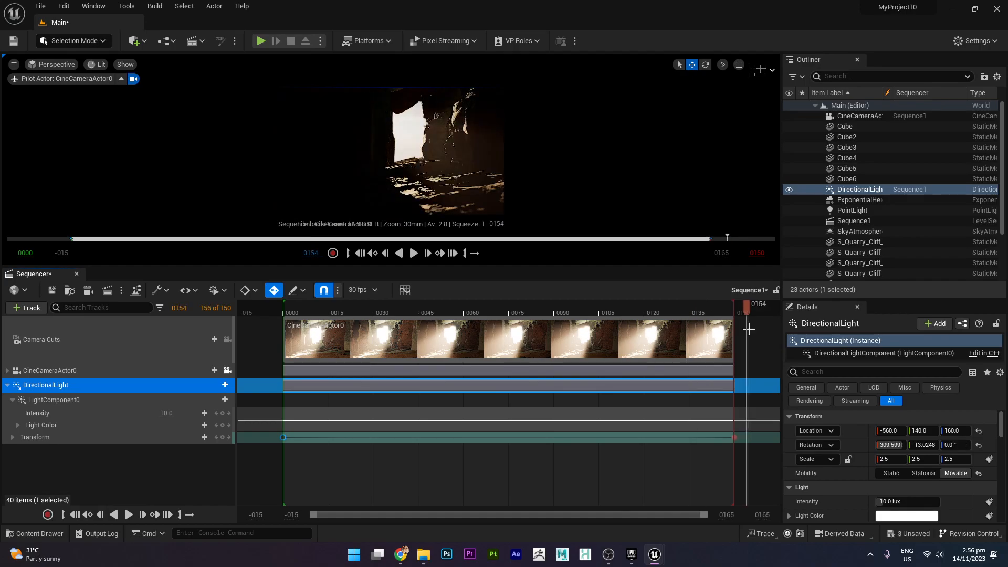
Delete the DirectionalLight's Transform keyframe at frame 150
{"action": "left_click", "coordinate": [733, 437]}
{"action": "left_click", "coordinate": [733, 437]}
{"action": "key", "text": "Delete"}
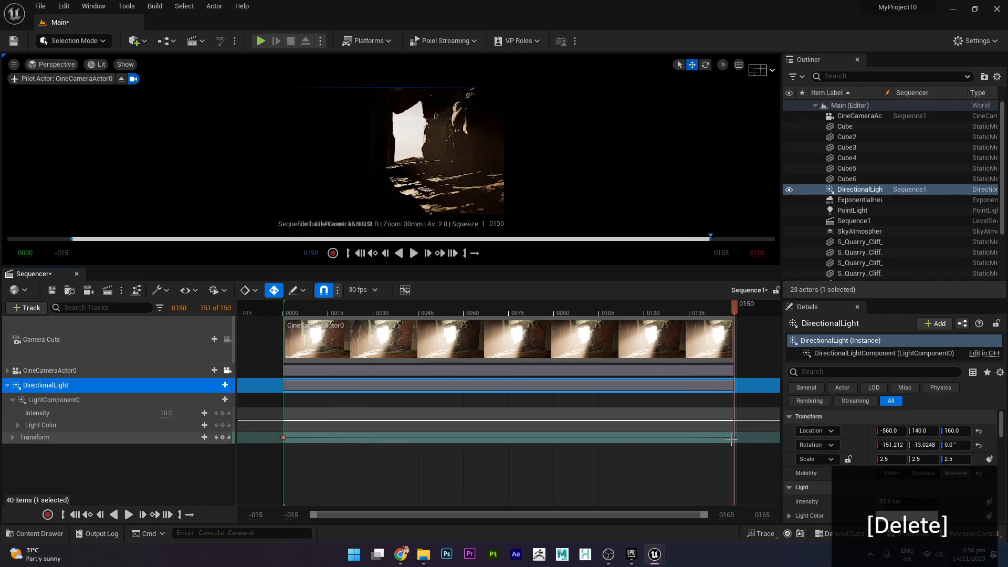
{"action": "key", "text": "Delete"}
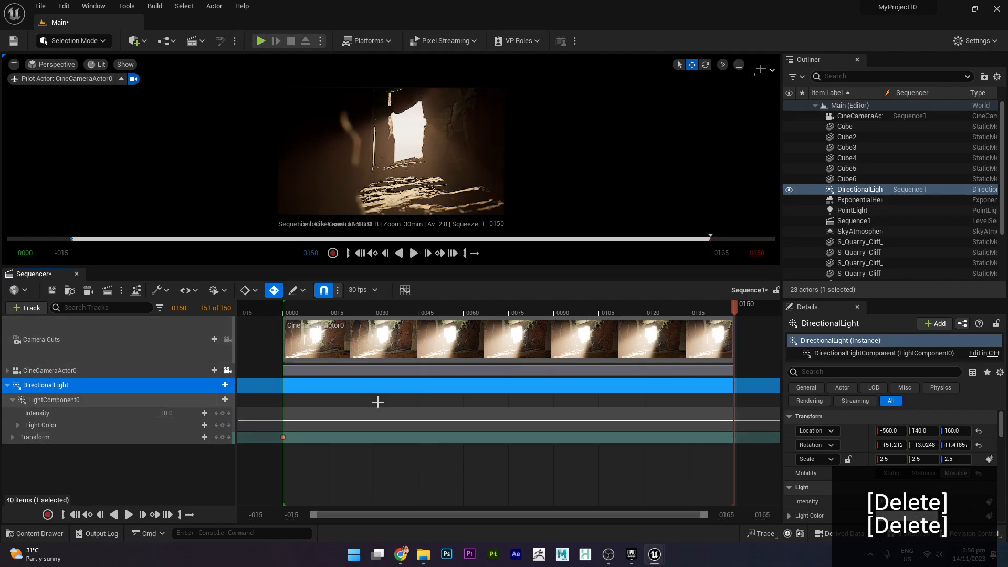
Key the DirectionalLight's rotation Yaw at about 3.60 at frame 150, and scrub back to the start to check the sweep
{"action": "left_click", "coordinate": [13, 437]}
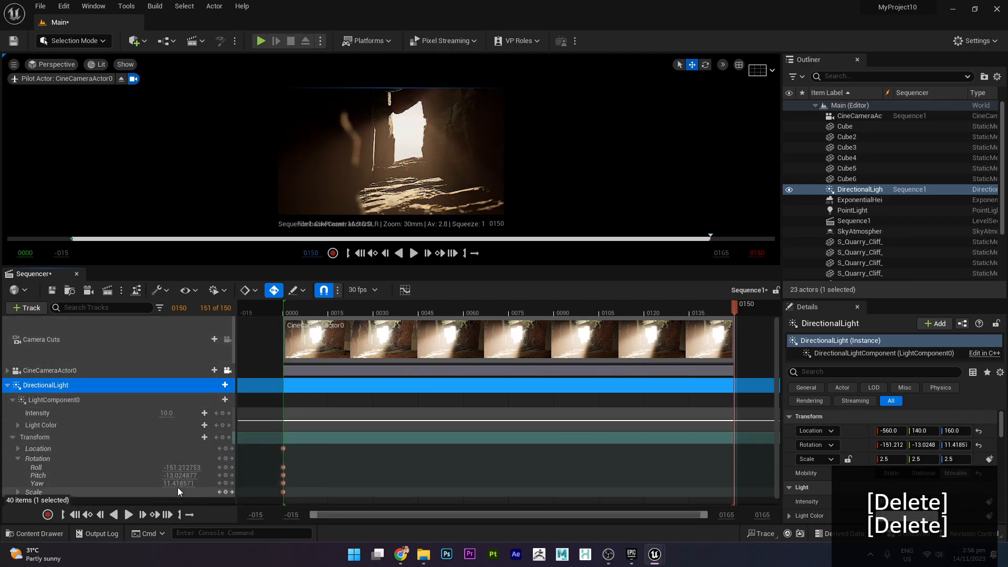
{"action": "left_click_drag", "start_coordinate": [175, 486], "coordinate": [135, 486]}
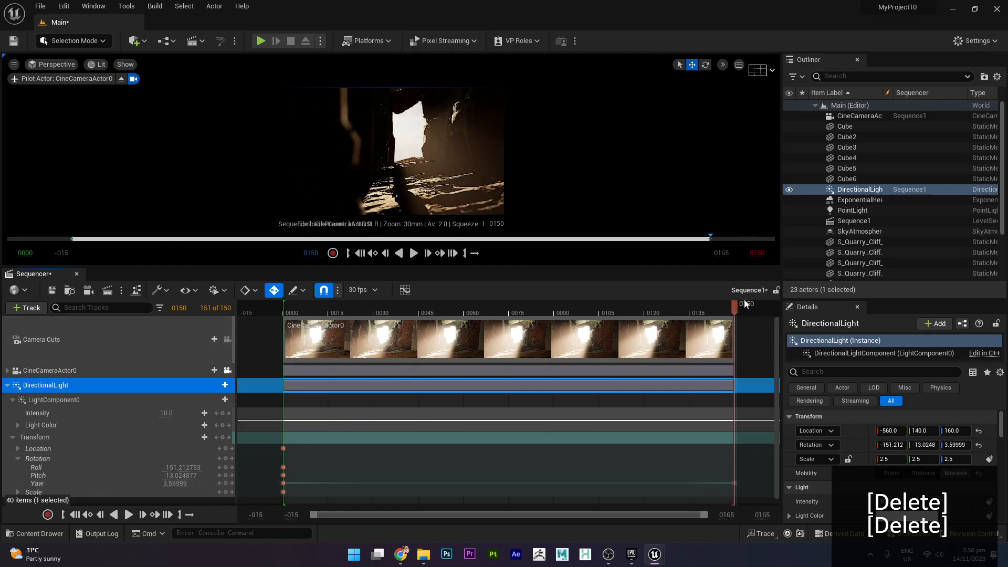
{"action": "left_click_drag", "start_coordinate": [629, 311], "coordinate": [609, 334]}
{"action": "left_click_drag", "start_coordinate": [732, 339], "coordinate": [326, 314]}
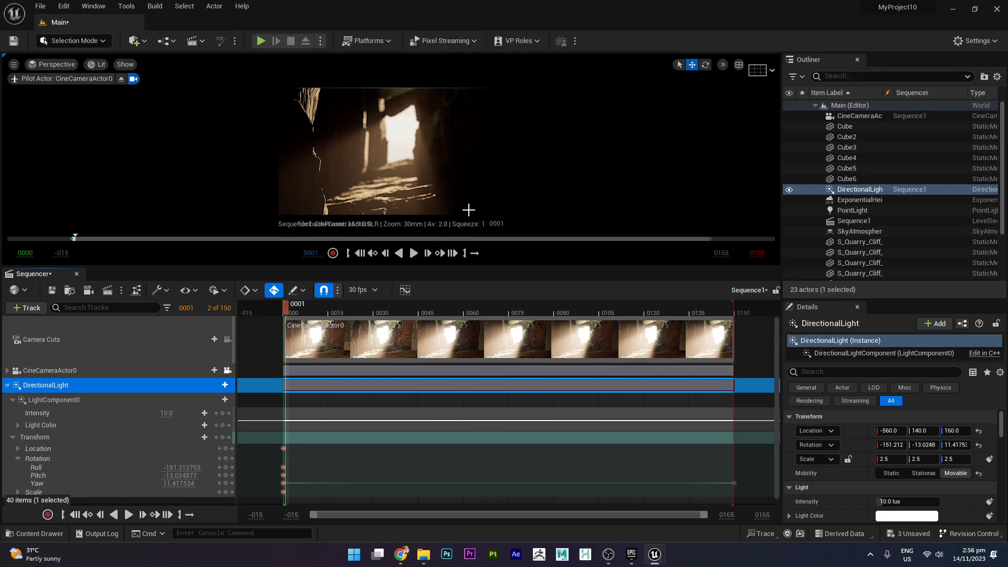
Enlarge the viewport above the Sequencer and play the sequence repeatedly to review the camera and light motion
{"action": "left_click_drag", "start_coordinate": [491, 262], "coordinate": [417, 388]}
{"action": "left_click", "coordinate": [414, 387]}
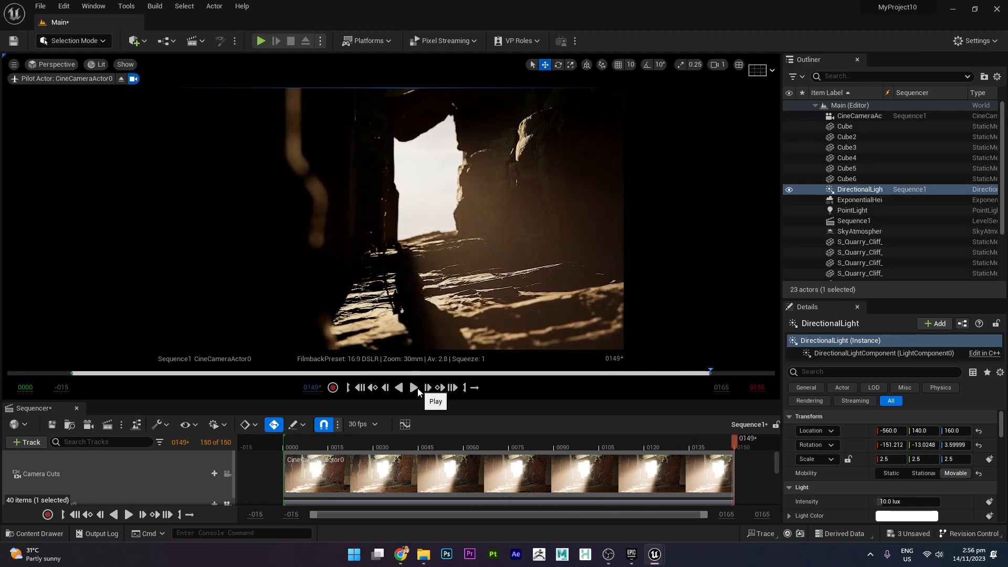
{"action": "left_click", "coordinate": [415, 387]}
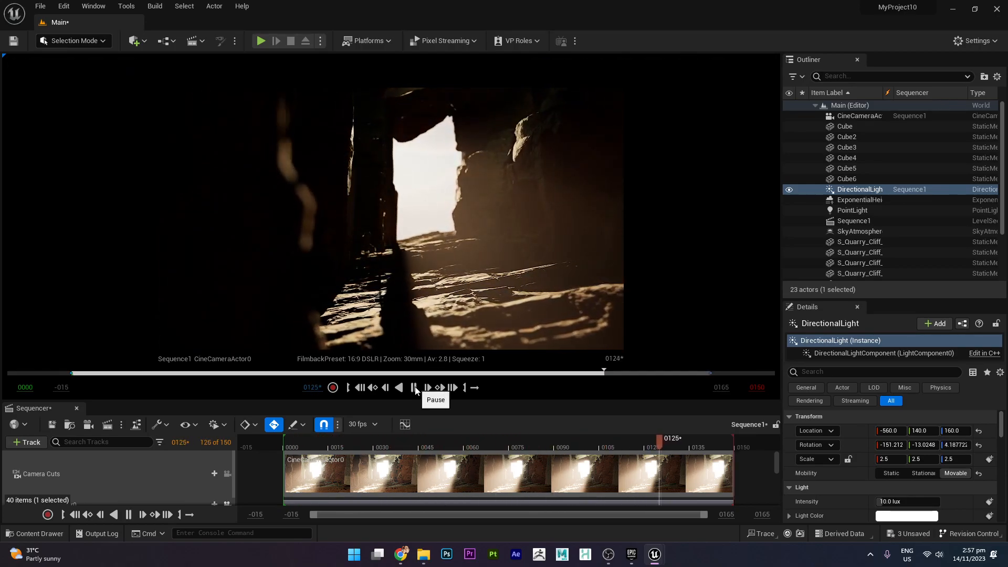
{"action": "left_click", "coordinate": [415, 387]}
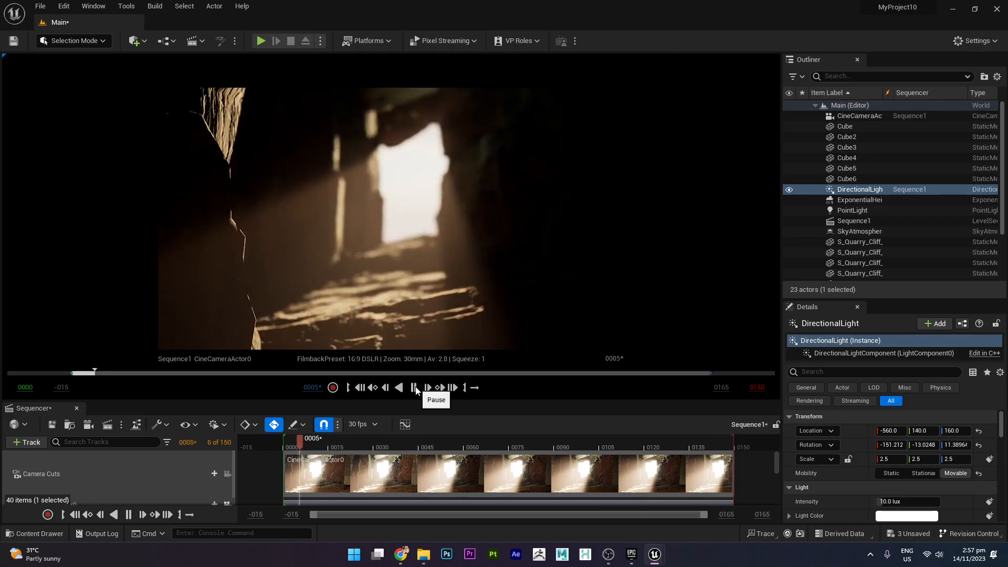